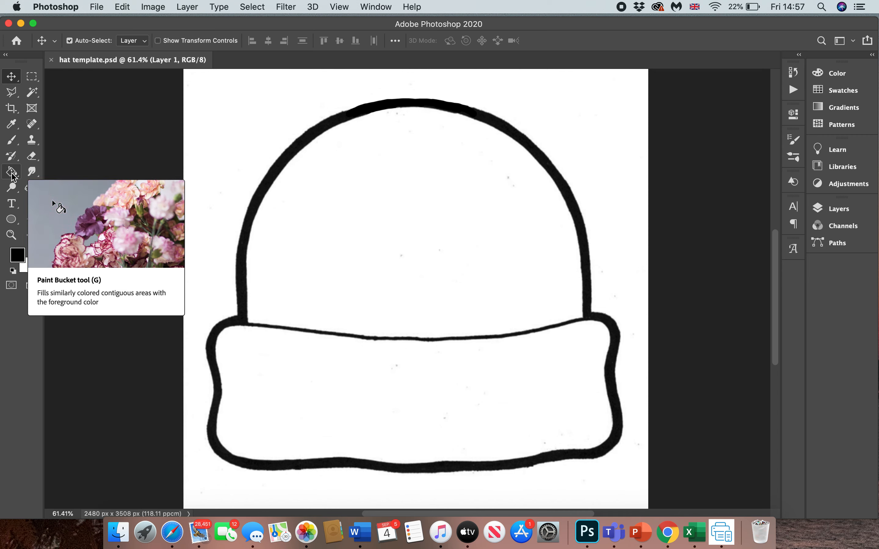
# - Set the foreground colour to bright pink (f23cf0) for filling the hat with the Paint Bucket
pyautogui.click(12, 172)
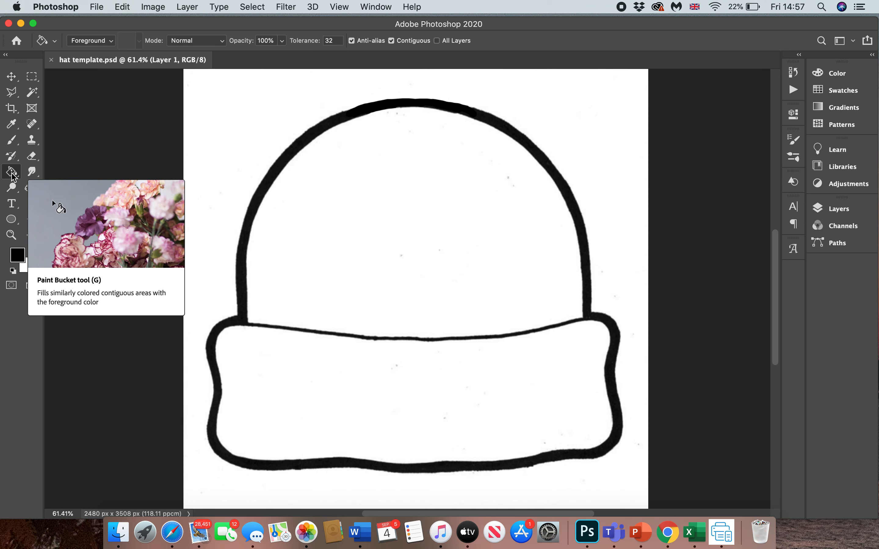
pyautogui.click(20, 255)
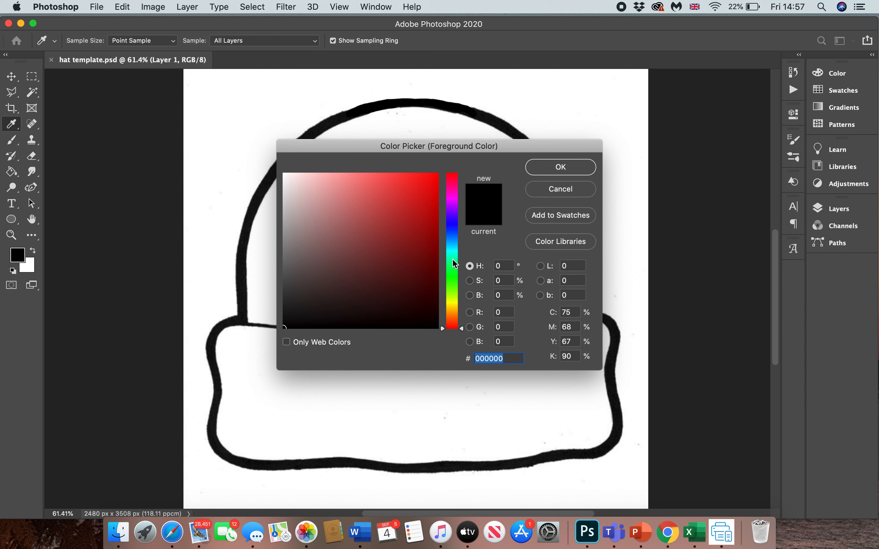
pyautogui.click(452, 203)
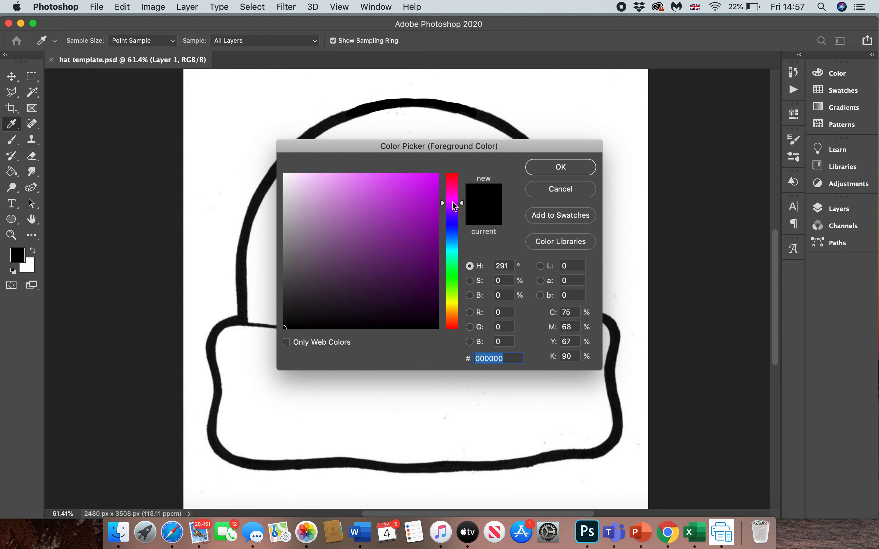
pyautogui.click(452, 200)
pyautogui.click(452, 198)
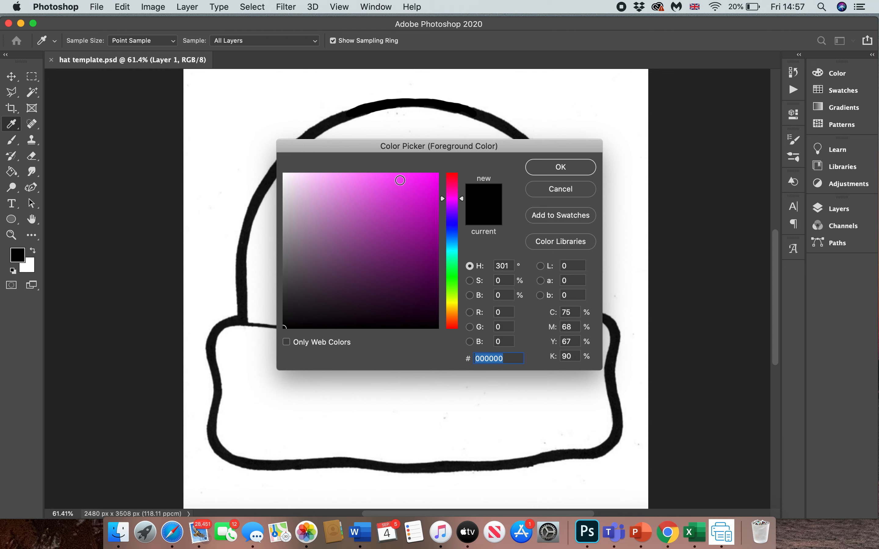
pyautogui.click(400, 180)
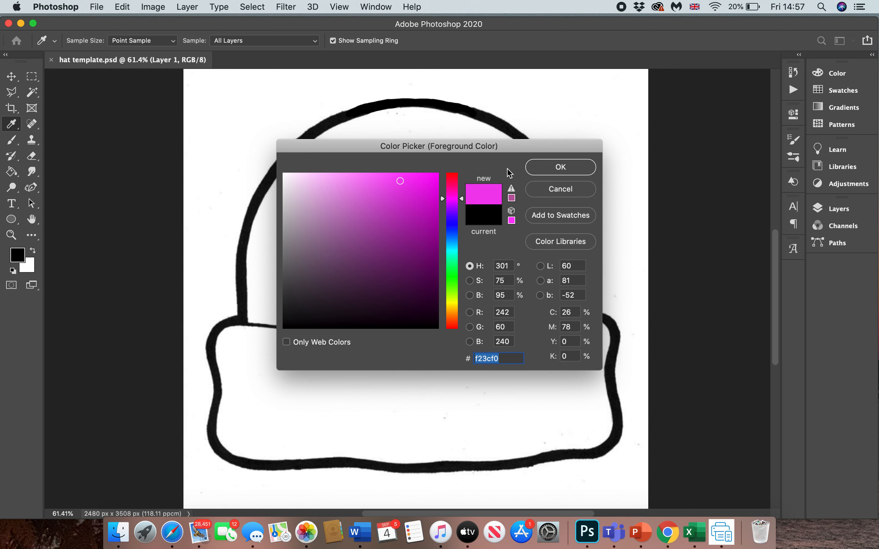
pyautogui.click(560, 168)
# - Fill both the dome and the brim of the hat with the pink foreground colour
pyautogui.press('g')
pyautogui.click(470, 220)
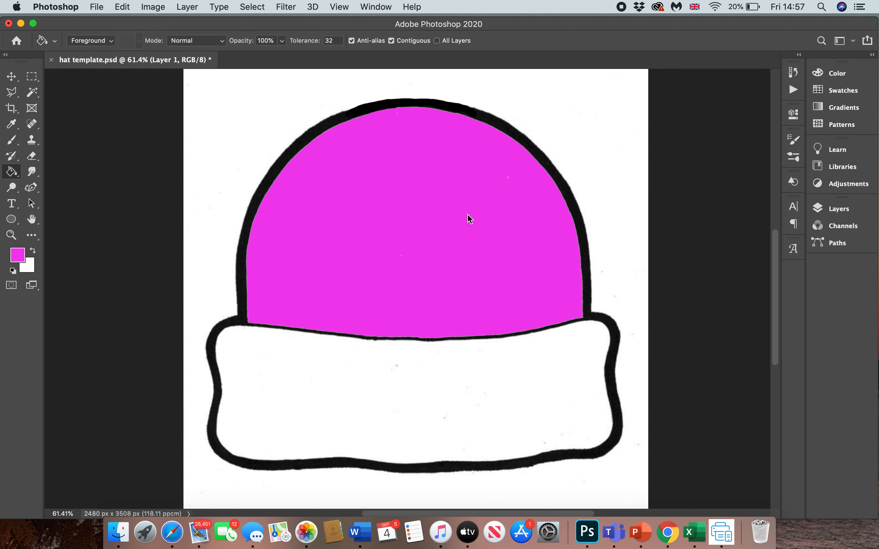
pyautogui.click(442, 387)
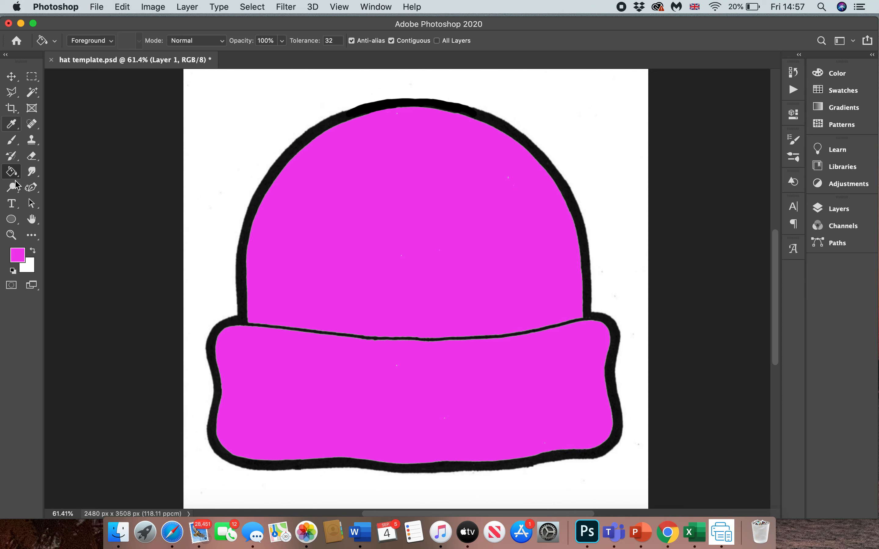
# - Set up the Ellipse tool in Shape mode with a turquoise fill (3cf2ec)
pyautogui.click(13, 220)
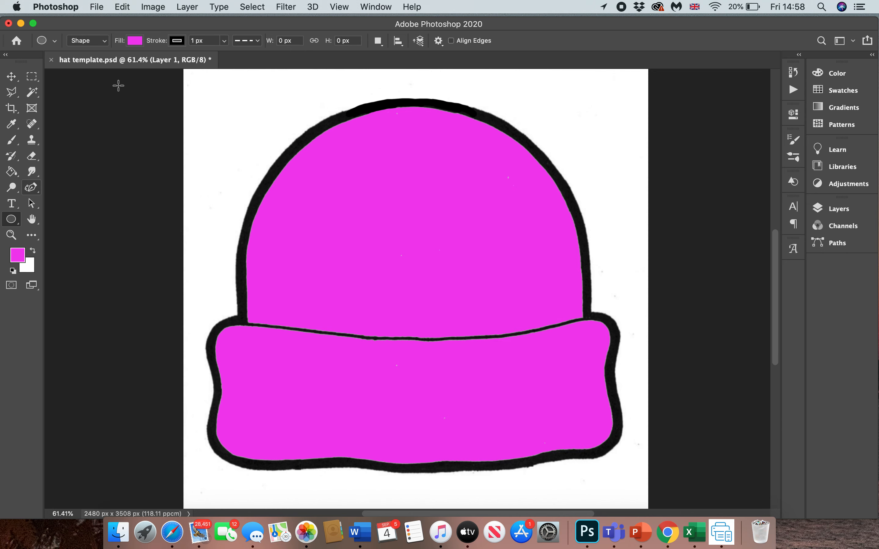
pyautogui.click(135, 42)
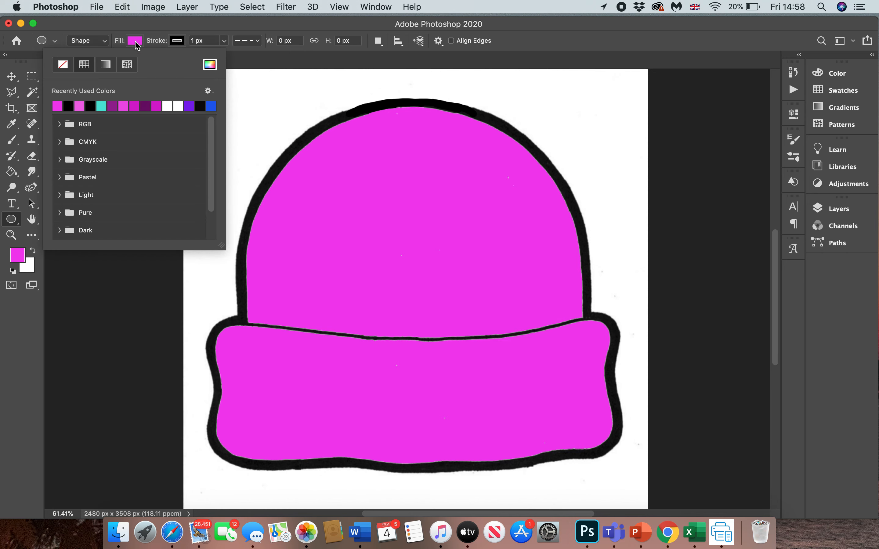
pyautogui.click(210, 66)
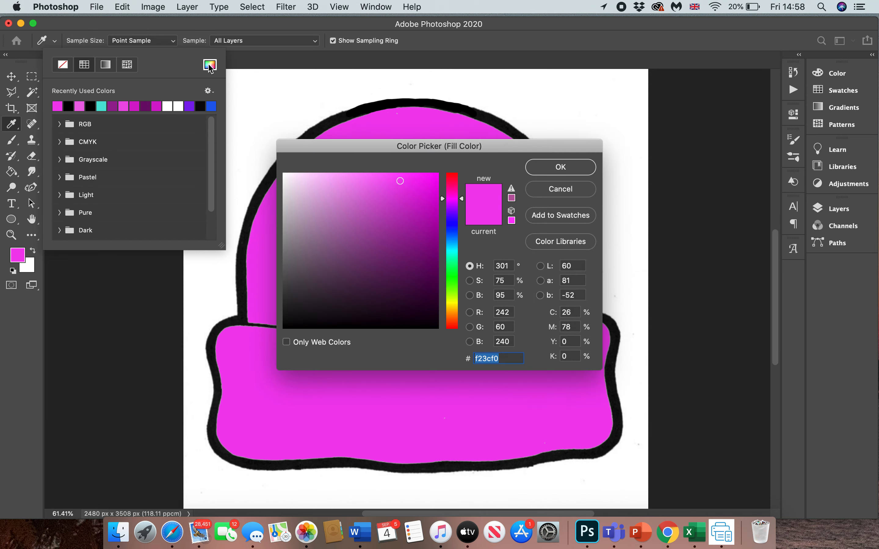
pyautogui.click(453, 251)
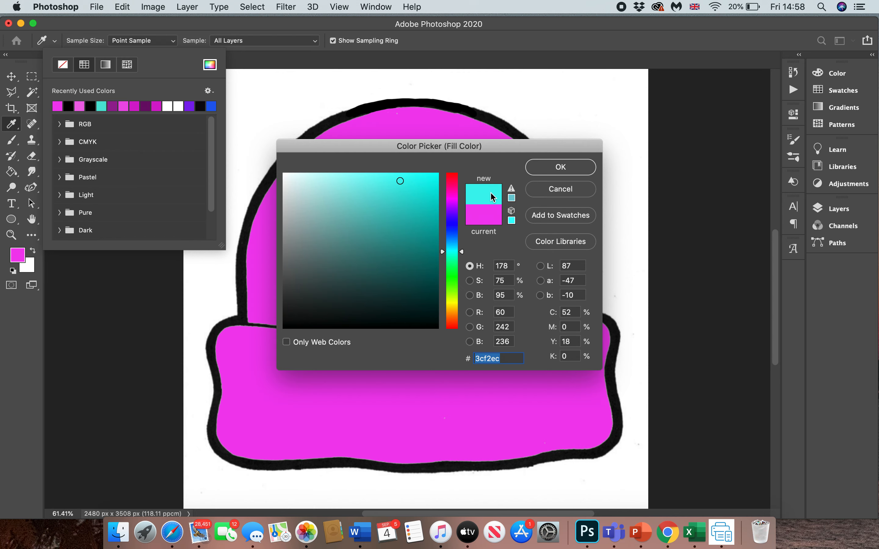
pyautogui.click(568, 170)
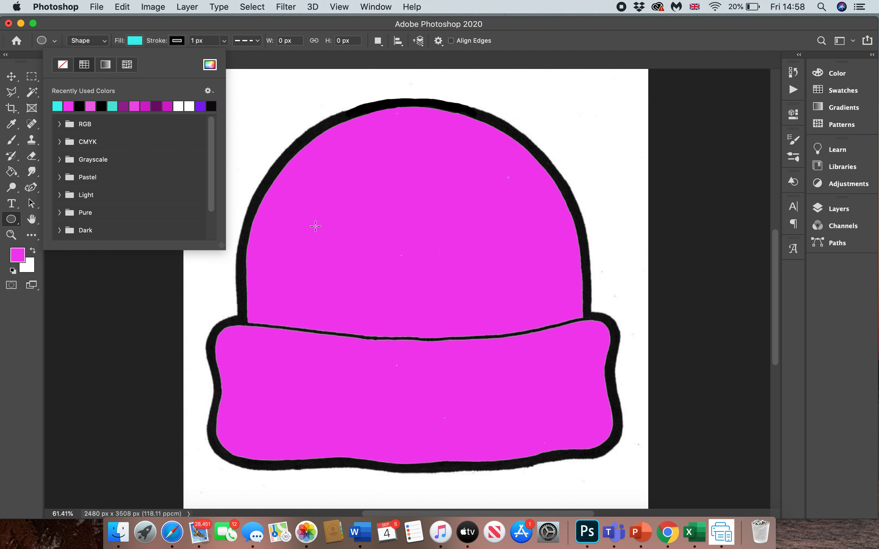
pyautogui.click(15, 223)
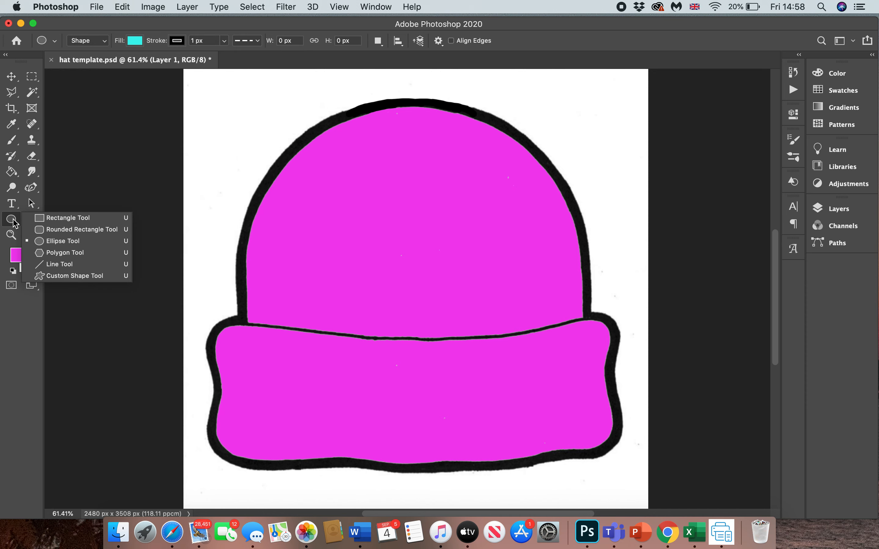
pyautogui.click(64, 244)
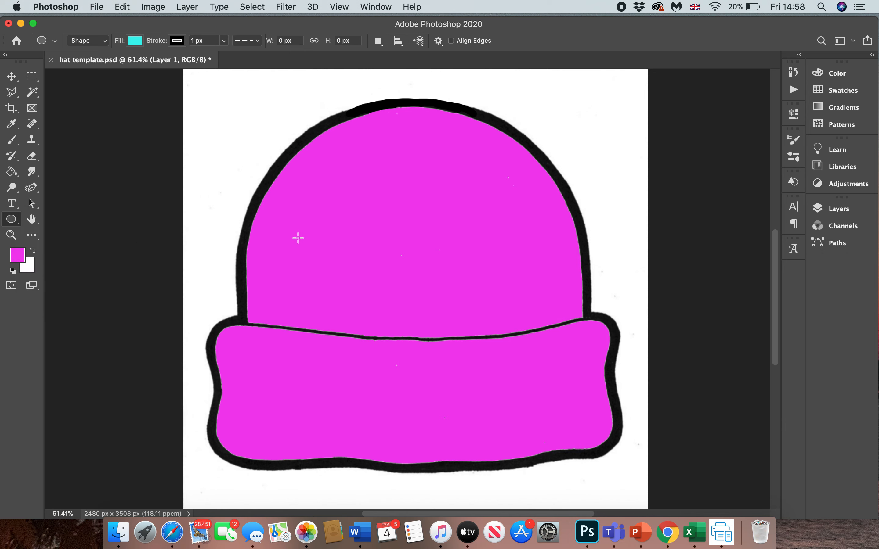
pyautogui.moveTo(298, 238); pyautogui.dragTo(365, 299)
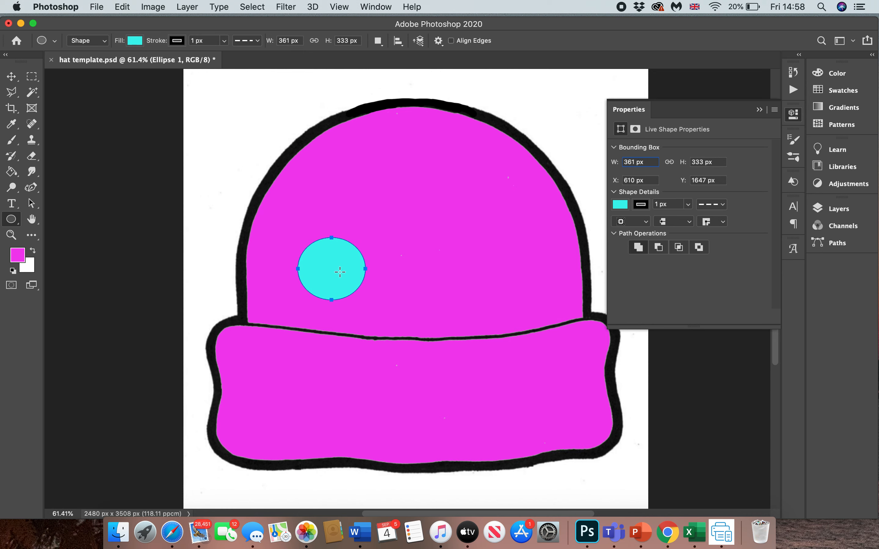
pyautogui.click(794, 72)
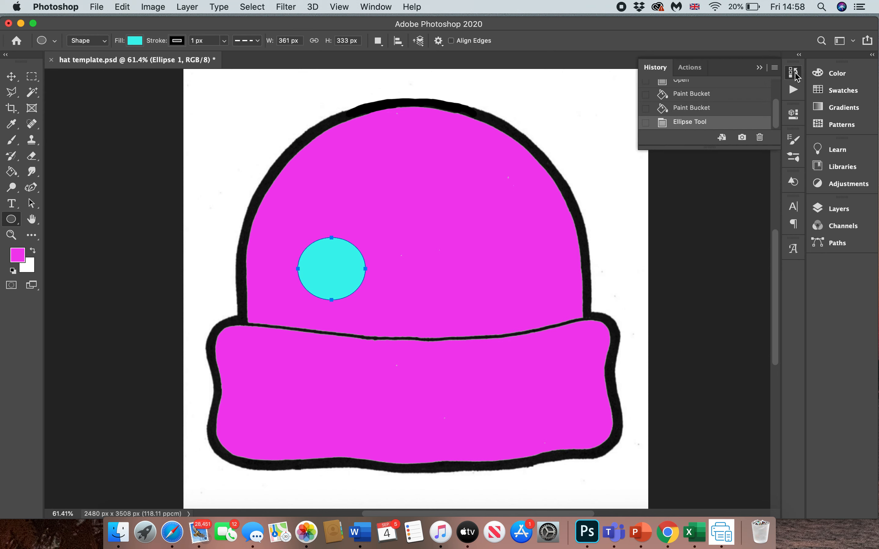
pyautogui.click(702, 111)
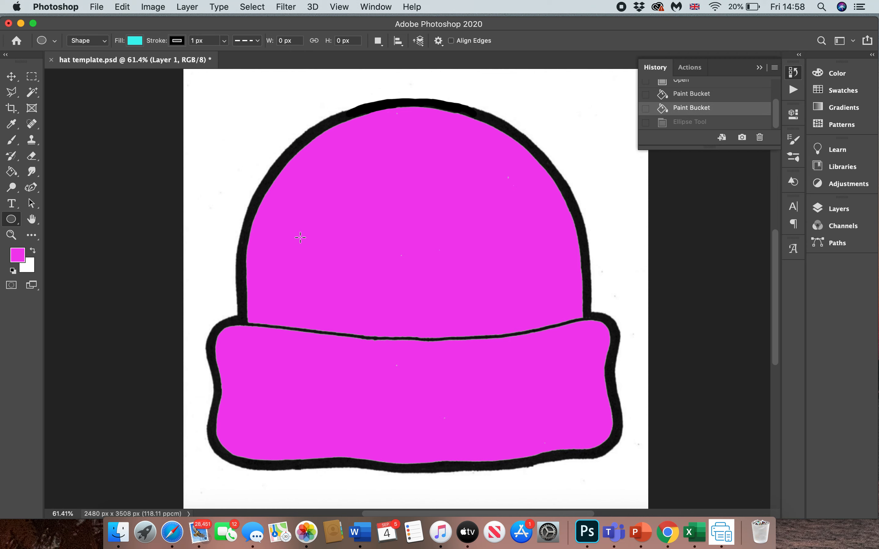
# - Draw a turquoise circle about 337 px wide on the left of the dome and place a duplicate level with it on the right
pyautogui.moveTo(299, 238); pyautogui.dragTo(363, 303)
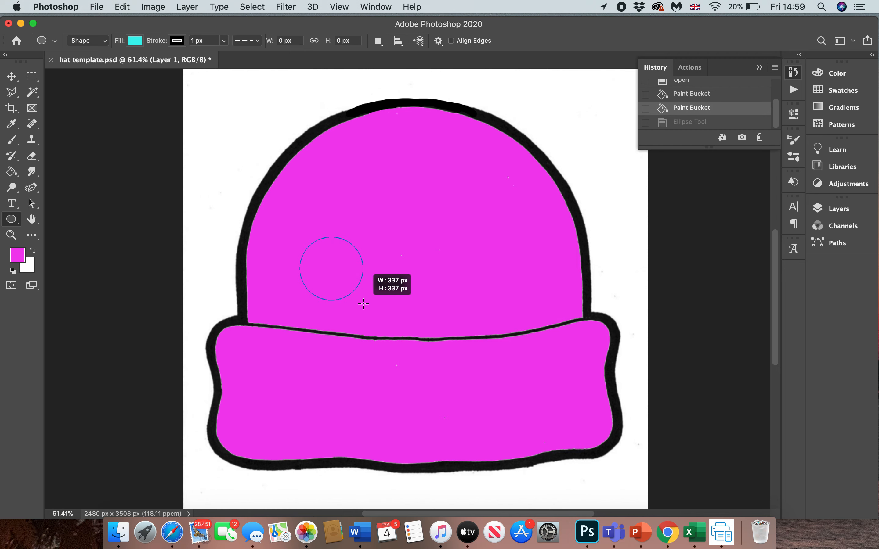
pyautogui.moveTo(363, 303); pyautogui.dragTo(363, 304)
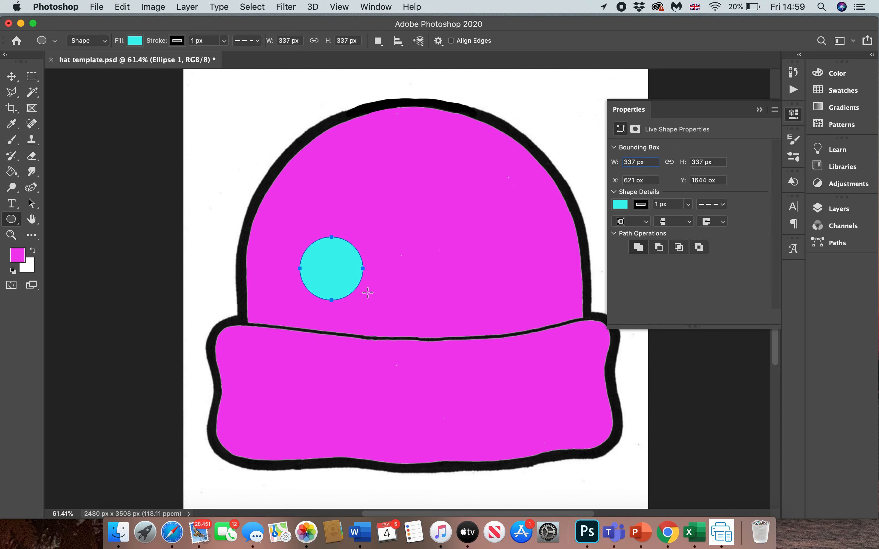
pyautogui.click(14, 79)
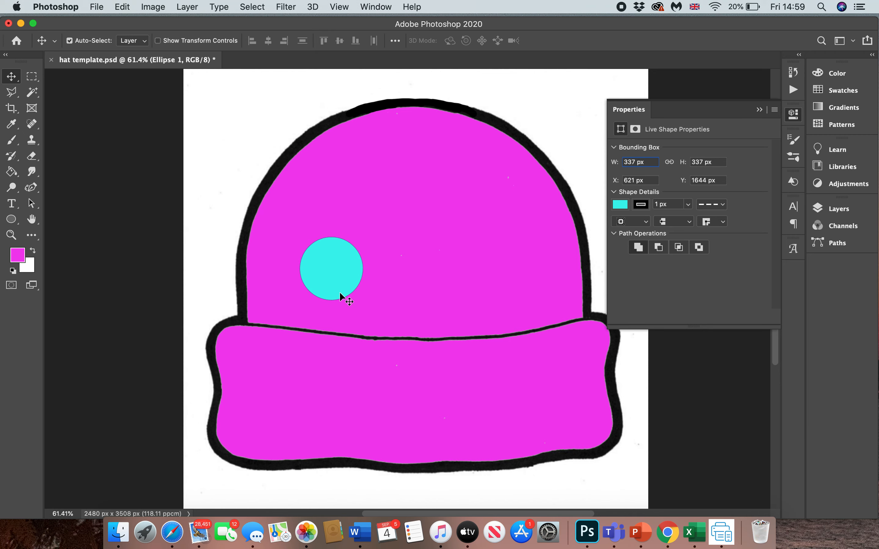
pyautogui.press('super')
pyautogui.press('super+v')
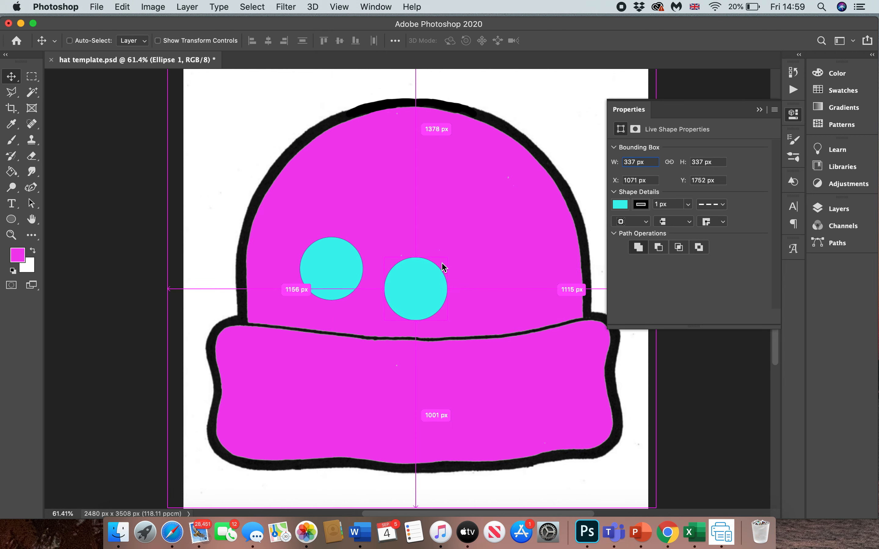
pyautogui.moveTo(426, 288); pyautogui.dragTo(492, 270)
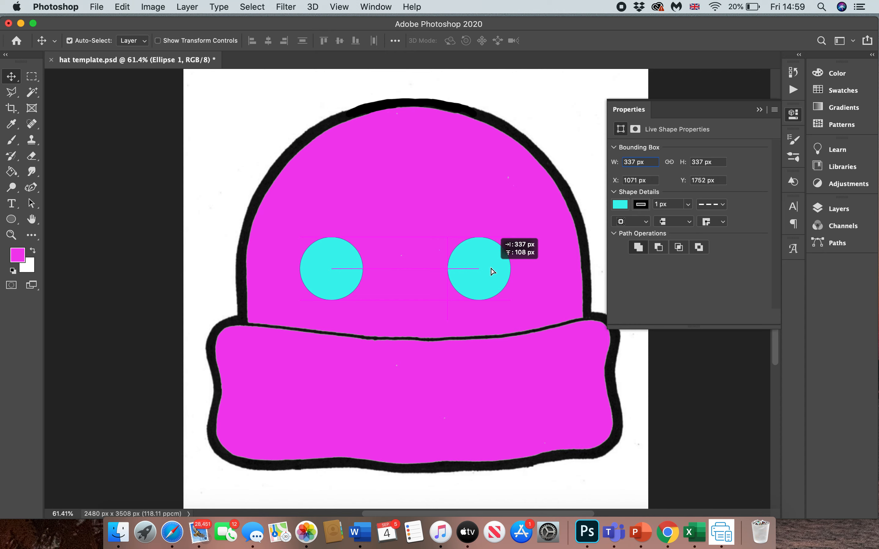
pyautogui.moveTo(491, 268); pyautogui.dragTo(491, 267)
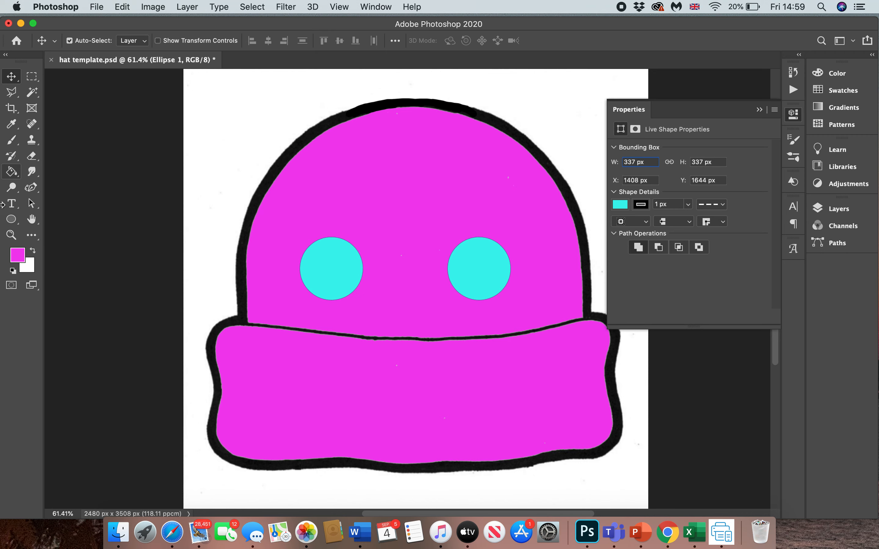
pyautogui.click(12, 220)
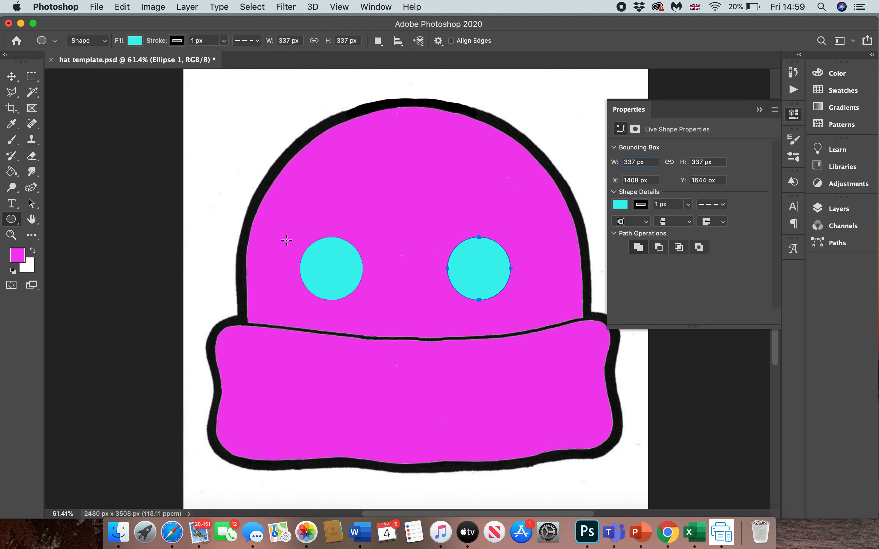
pyautogui.click(136, 42)
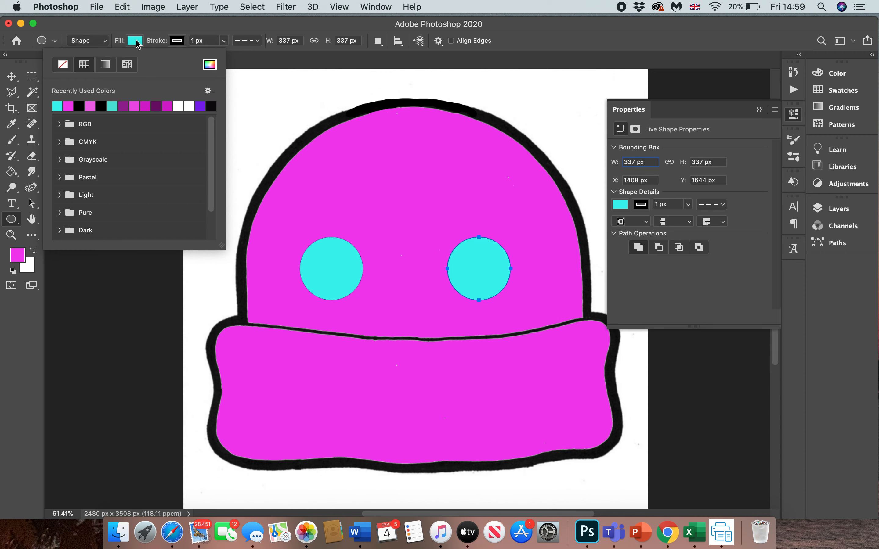
pyautogui.click(82, 106)
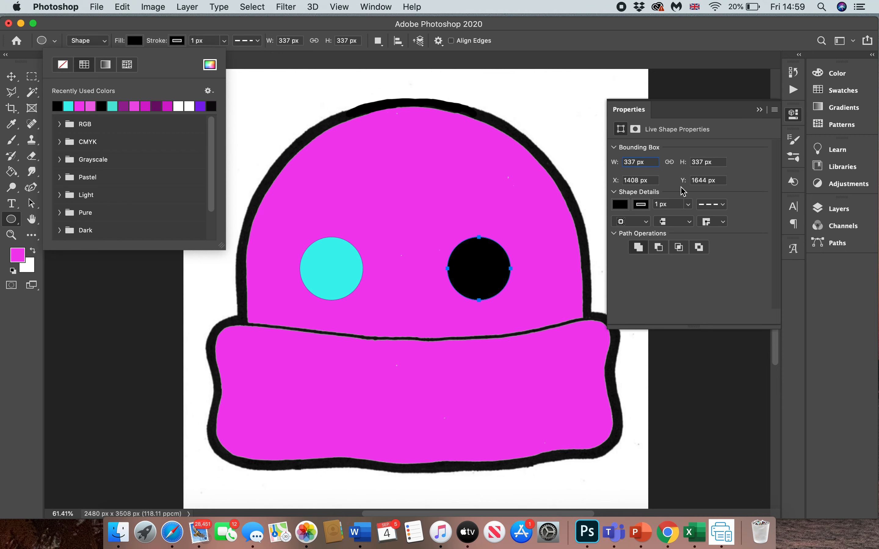
pyautogui.click(794, 74)
pyautogui.click(794, 75)
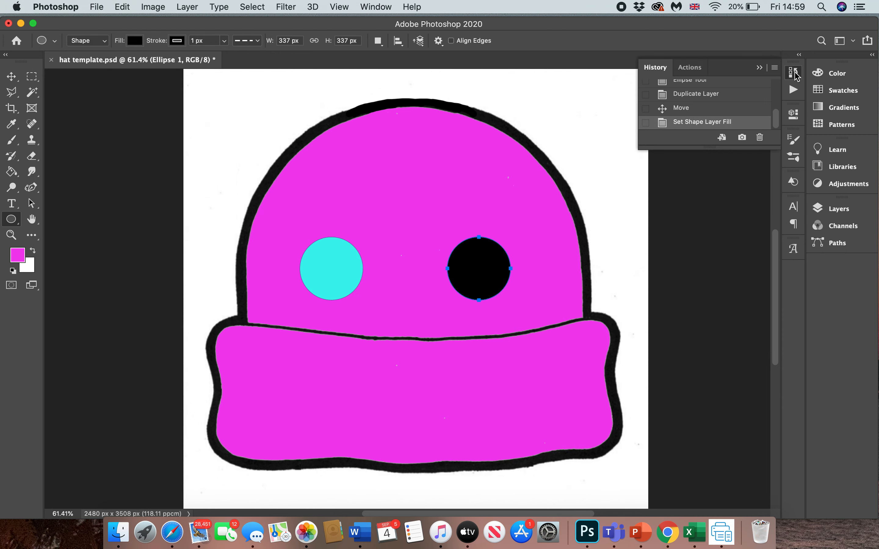
pyautogui.click(695, 108)
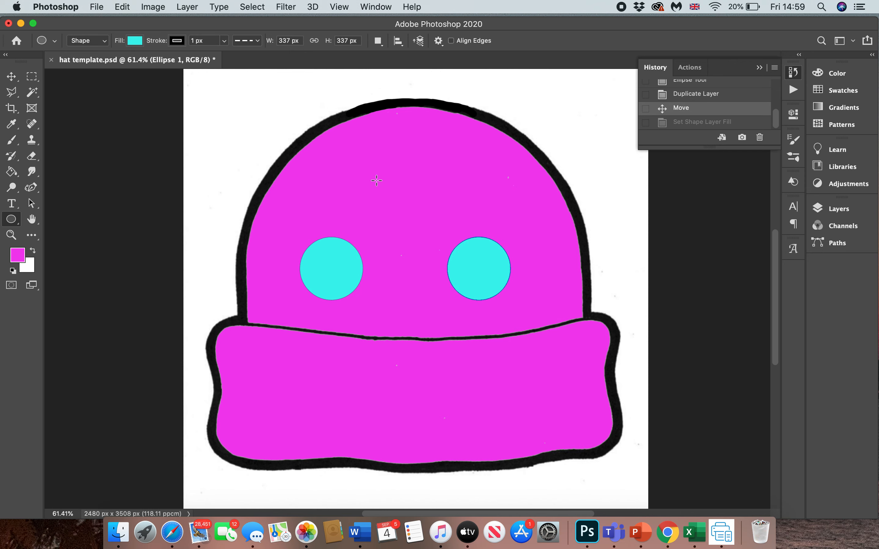
pyautogui.moveTo(377, 181); pyautogui.dragTo(387, 194)
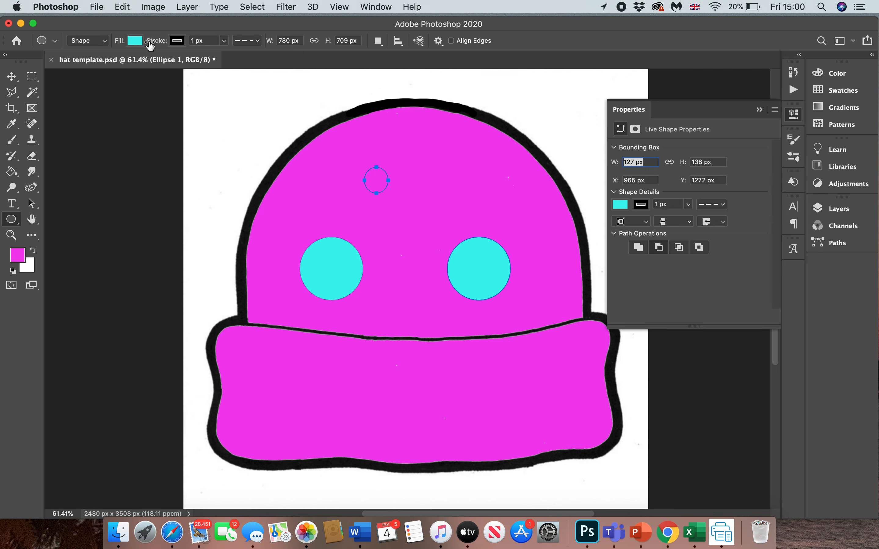
# - Restore the default black foreground colour and rasterize the shape layer of the right turquoise circle
pyautogui.click(13, 173)
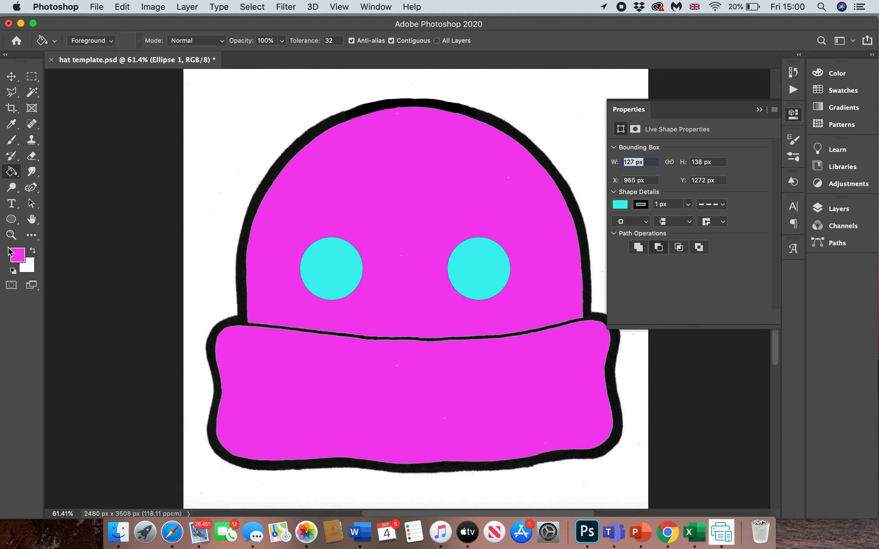
pyautogui.click(13, 271)
pyautogui.click(334, 188)
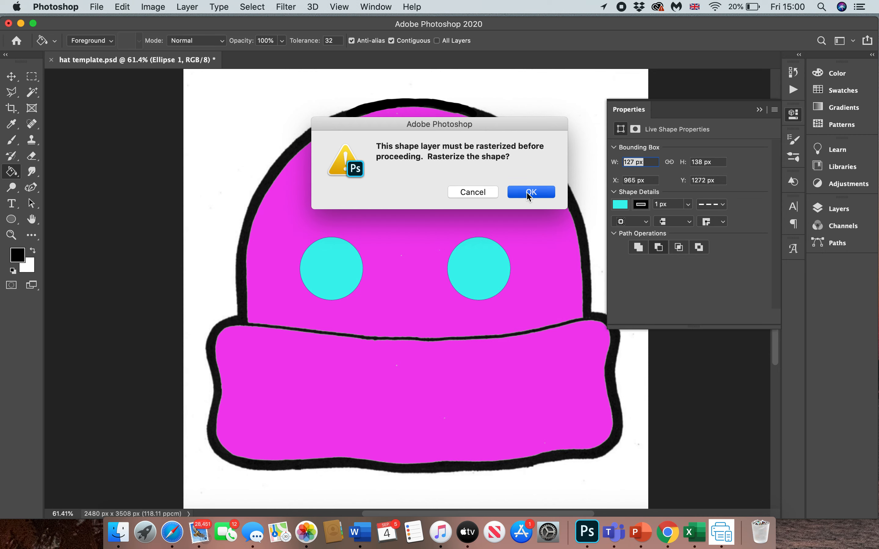
pyautogui.click(527, 192)
# - Draw a small black-filled ellipse of about 116 × 113 px on the dome, above the left turquoise circle
pyautogui.click(11, 219)
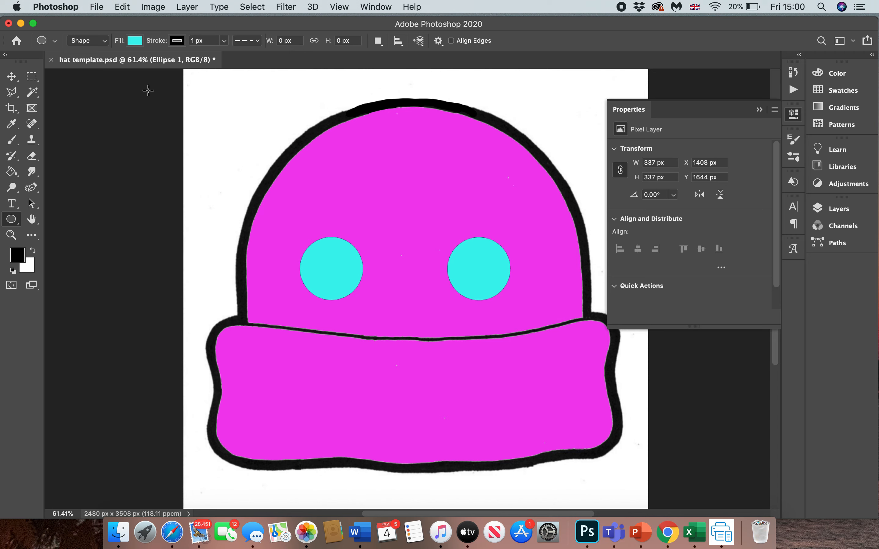
pyautogui.click(135, 40)
pyautogui.click(59, 106)
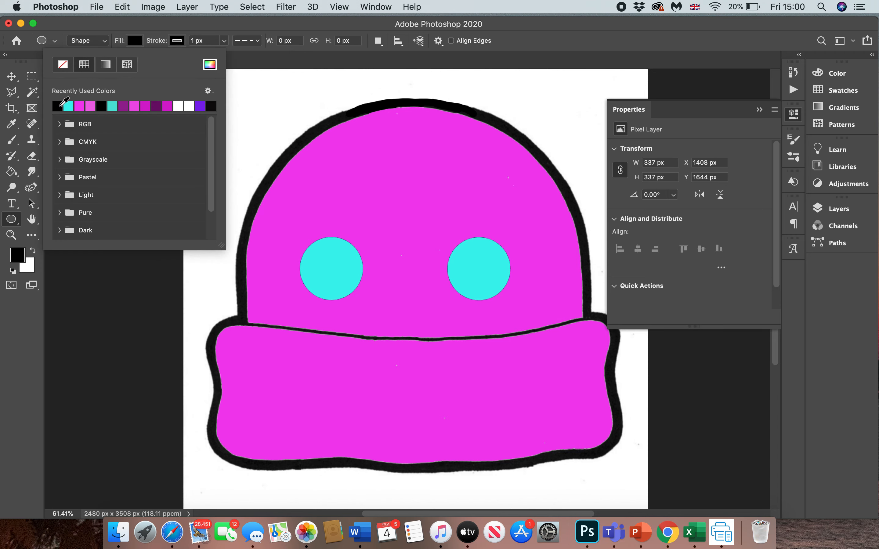
pyautogui.click(350, 179)
pyautogui.moveTo(348, 184); pyautogui.dragTo(371, 202)
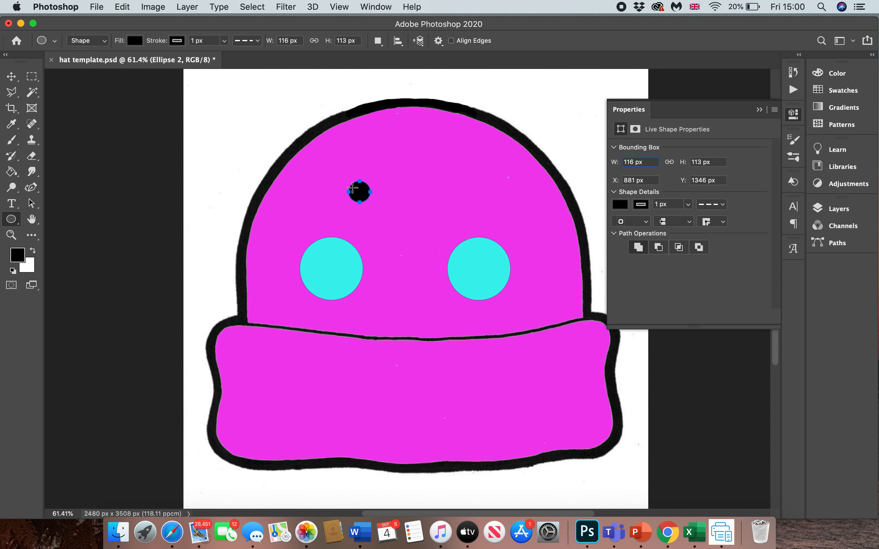
pyautogui.click(12, 78)
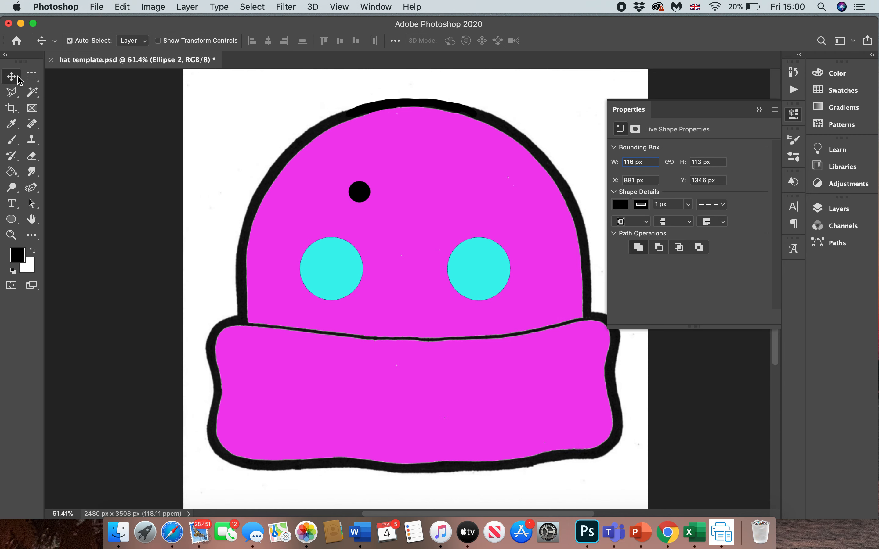
# - Centre the small black circle on the left turquoise circle and place a duplicate in the centre of the right one
pyautogui.moveTo(357, 200); pyautogui.dragTo(331, 272)
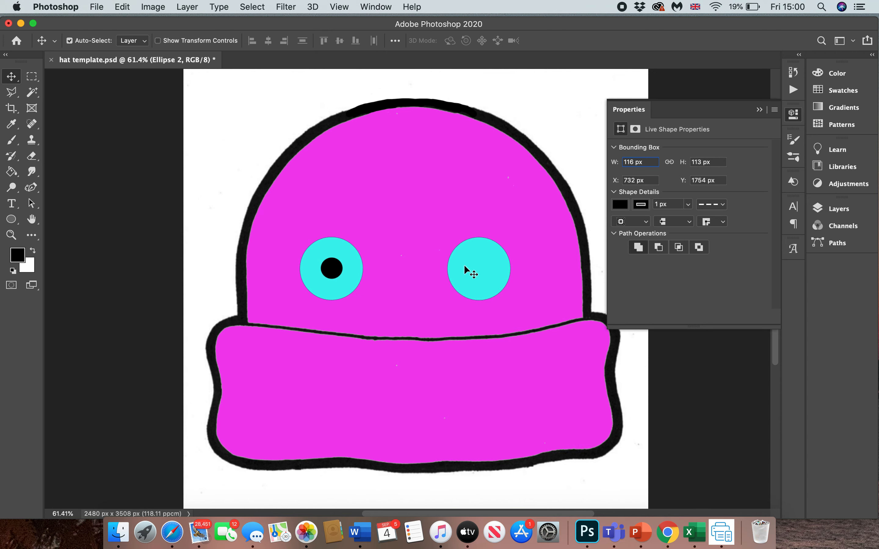
pyautogui.press('super+v')
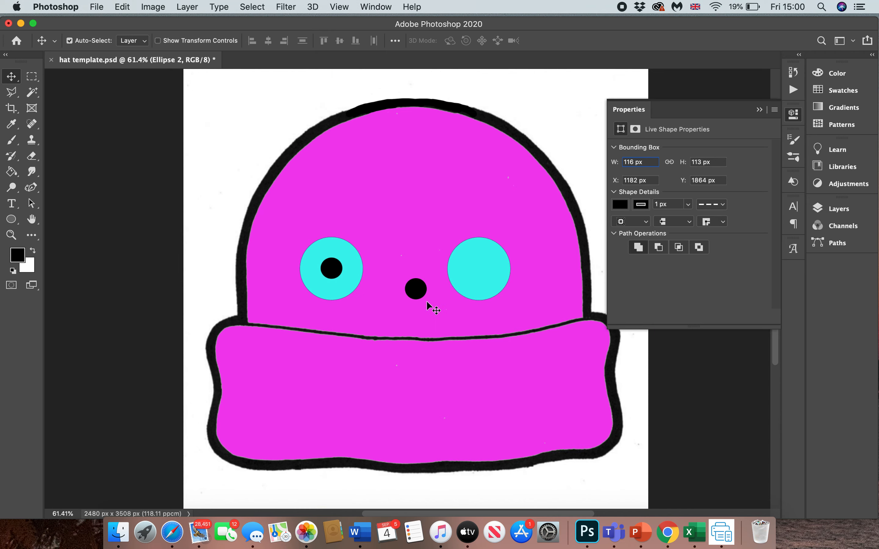
pyautogui.moveTo(417, 289); pyautogui.dragTo(482, 270)
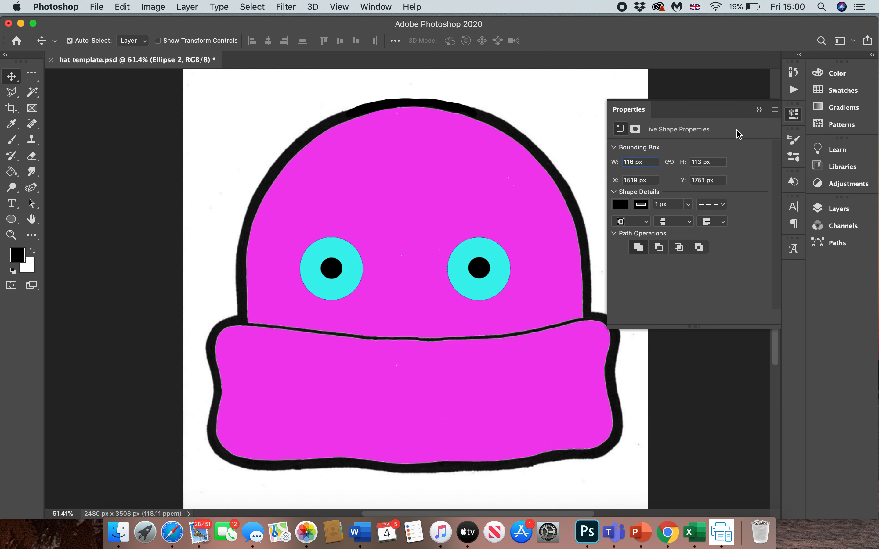
pyautogui.click(759, 110)
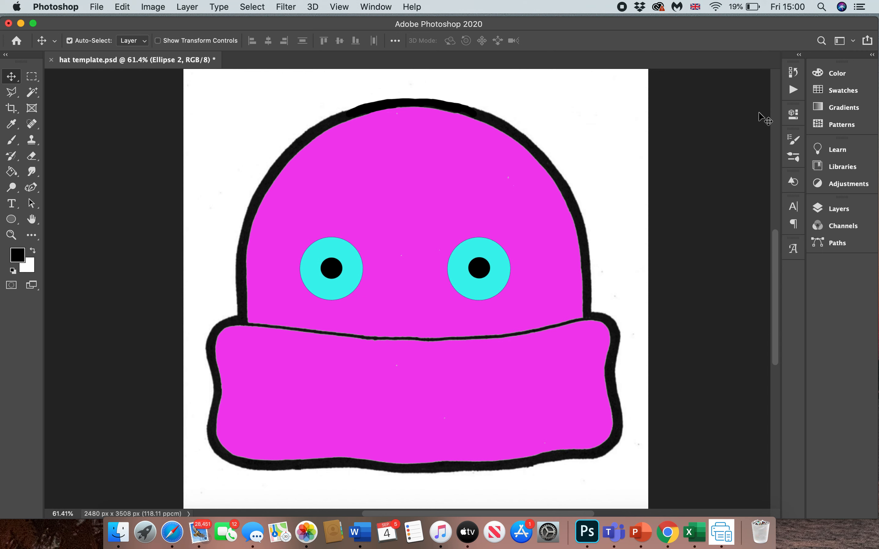
# - With the Line tool at 7.41 px stroke width, draw two slanted rows of three short black lines from the left eye's upper-right edge
pyautogui.click(11, 219)
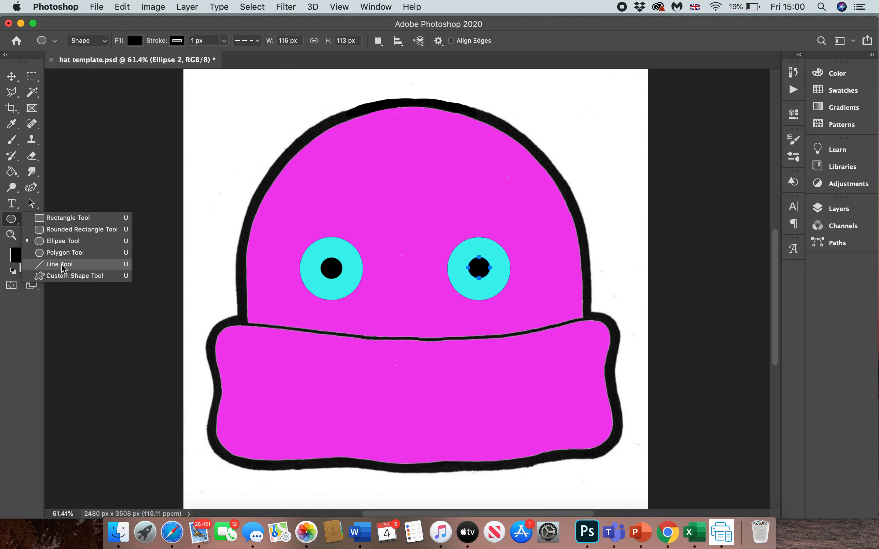
pyautogui.click(64, 269)
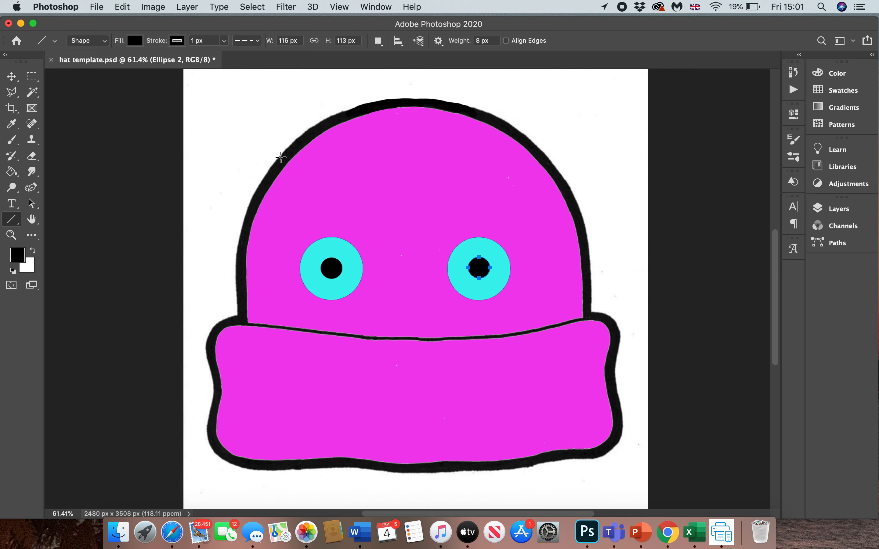
pyautogui.scroll(5, 280, 157)
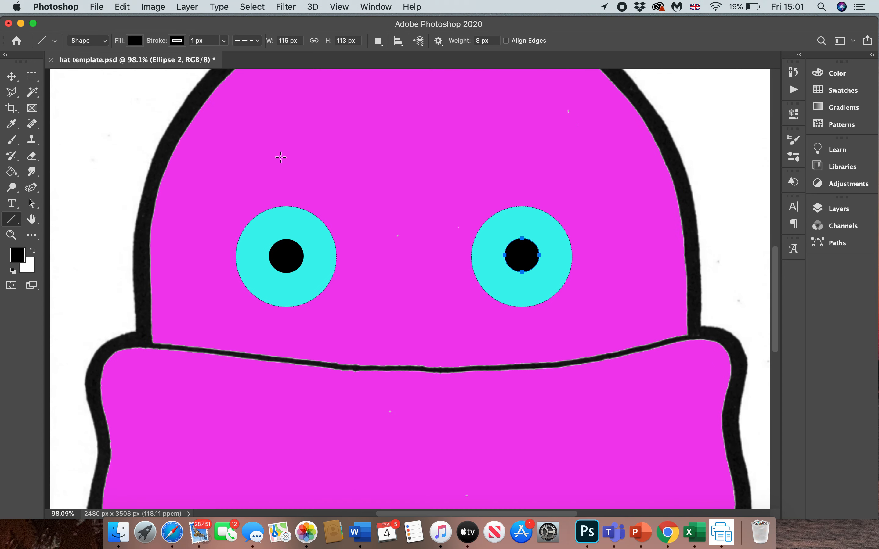
pyautogui.scroll(4, 281, 157)
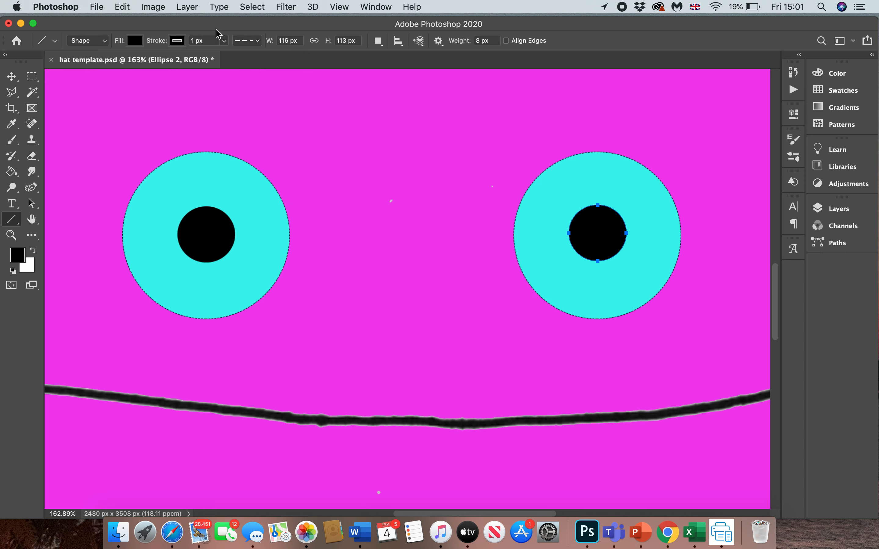
pyautogui.click(224, 40)
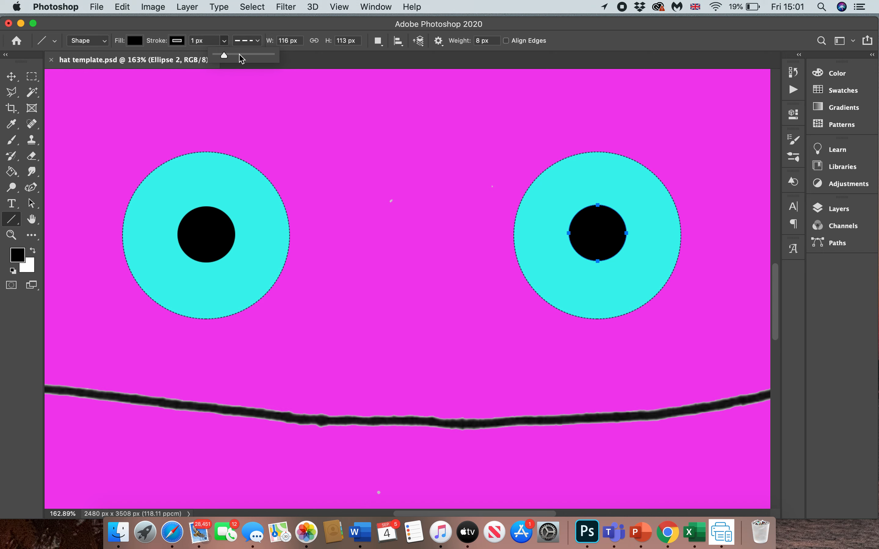
pyautogui.moveTo(224, 54); pyautogui.dragTo(222, 54)
pyautogui.click(225, 42)
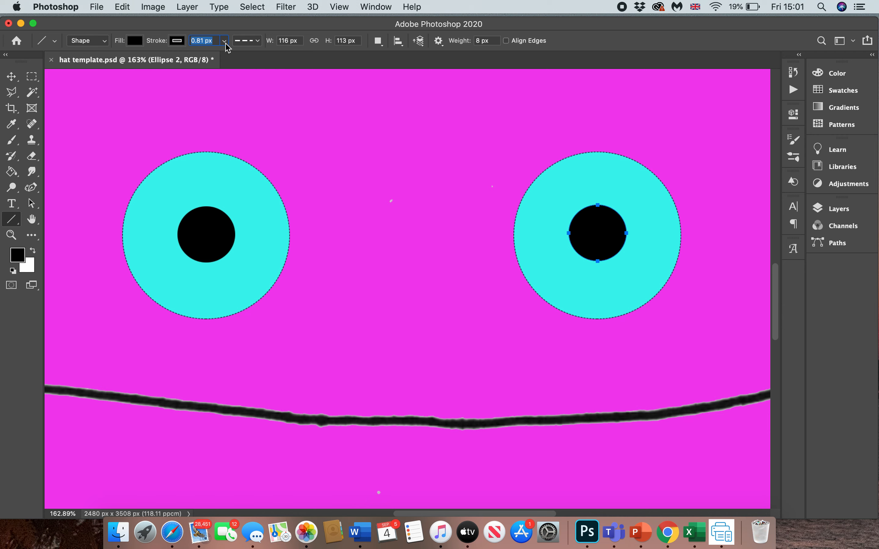
pyautogui.click(223, 42)
pyautogui.moveTo(224, 56); pyautogui.dragTo(227, 55)
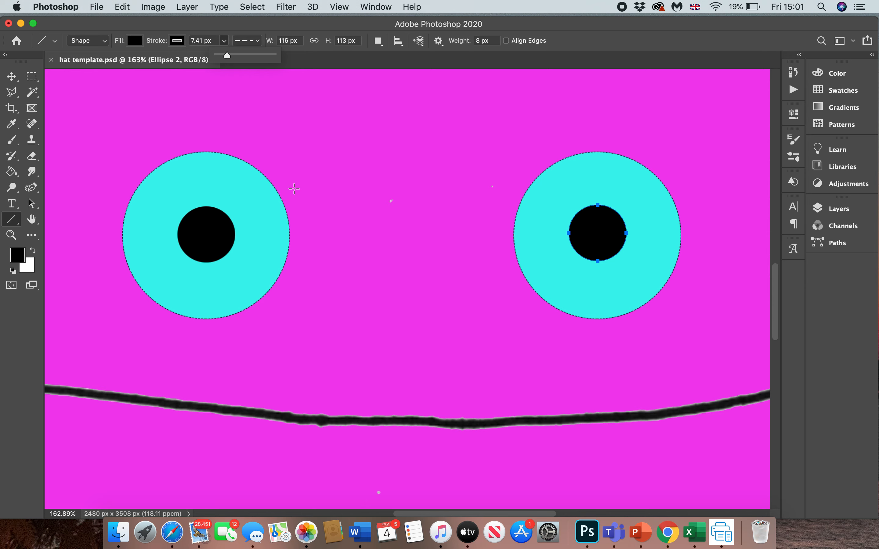
pyautogui.moveTo(281, 196); pyautogui.dragTo(342, 157)
pyautogui.moveTo(264, 174); pyautogui.dragTo(314, 135)
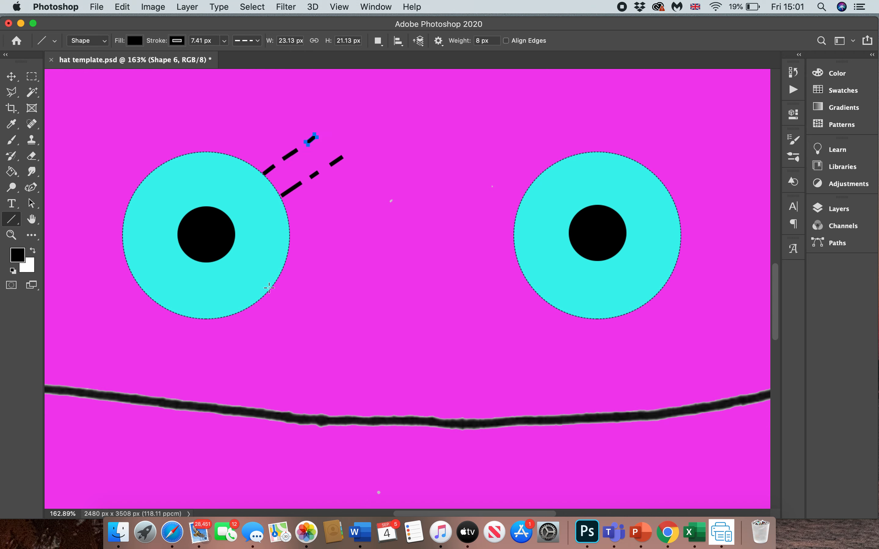
# - Set the line stroke width to 0.29 px and draw four short black lashes along the left eye's lower-right edge
pyautogui.click(224, 40)
pyautogui.moveTo(226, 55); pyautogui.dragTo(217, 56)
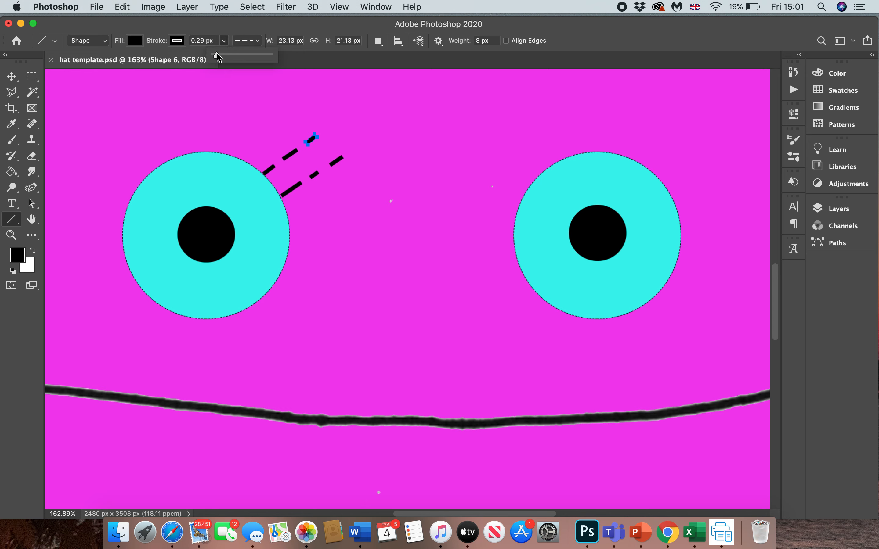
pyautogui.moveTo(271, 282)
pyautogui.mouseDown()
pyautogui.moveTo(280, 287)
pyautogui.moveTo(261, 297)
pyautogui.moveTo(276, 290)
pyautogui.moveTo(267, 303)
pyautogui.moveTo(221, 318)
pyautogui.moveTo(223, 328)
pyautogui.mouseUp()
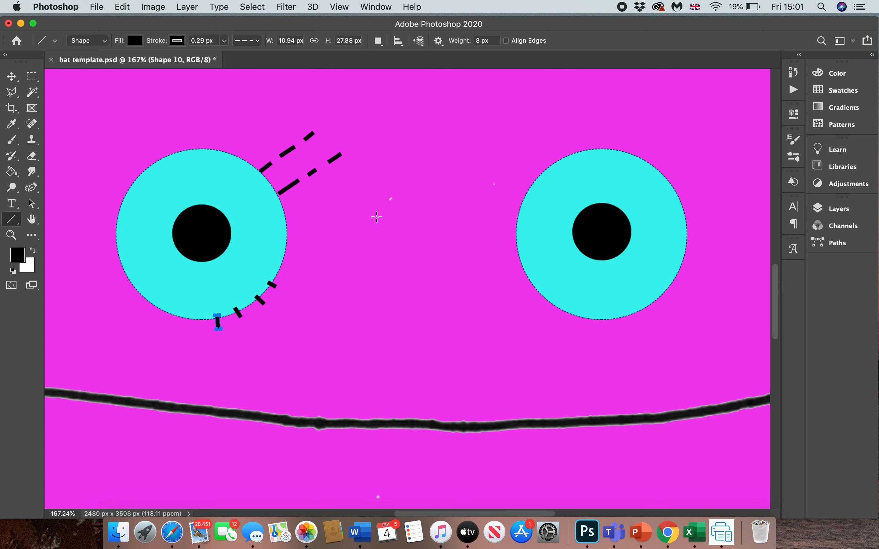
# - Try a black rounded rectangle about 1127 × 334 px on the hat's brim and revert the history to the last drawn line
pyautogui.scroll(-5, 376, 217)
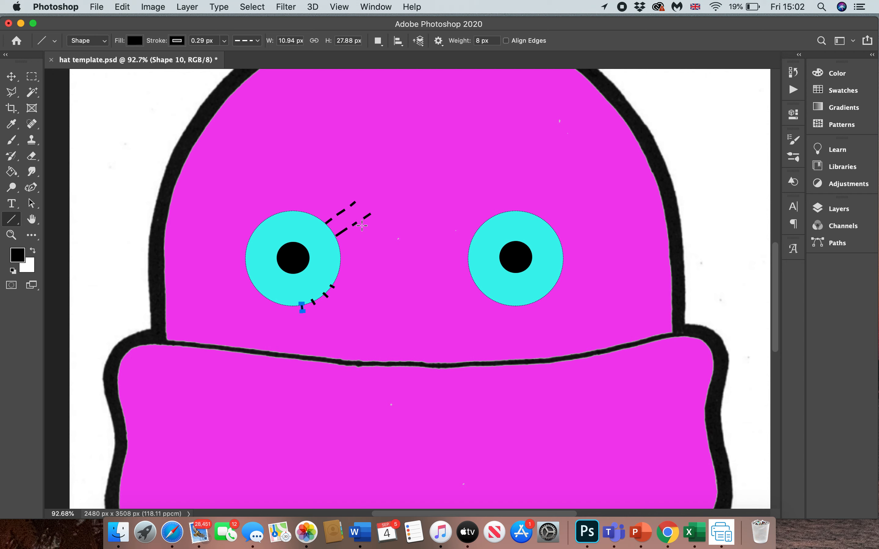
pyautogui.scroll(-5, 361, 226)
pyautogui.scroll(-1, 361, 226)
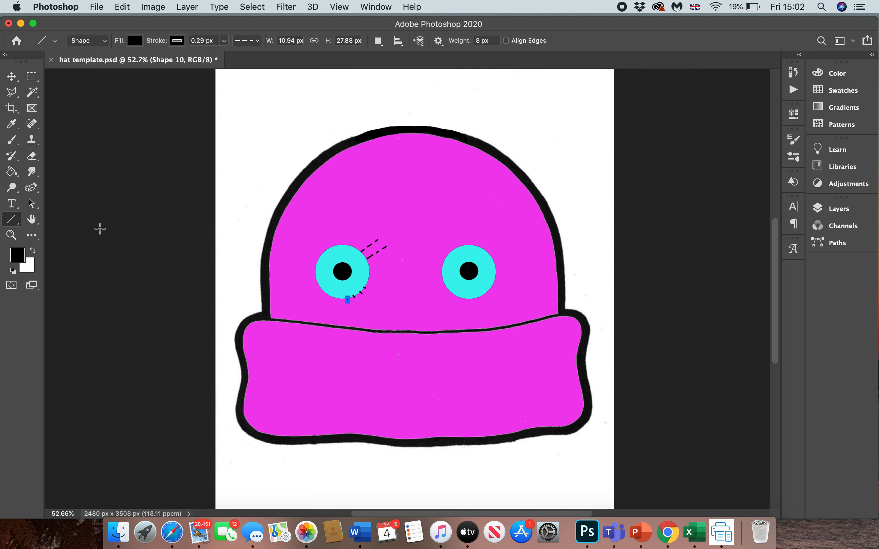
pyautogui.click(13, 222)
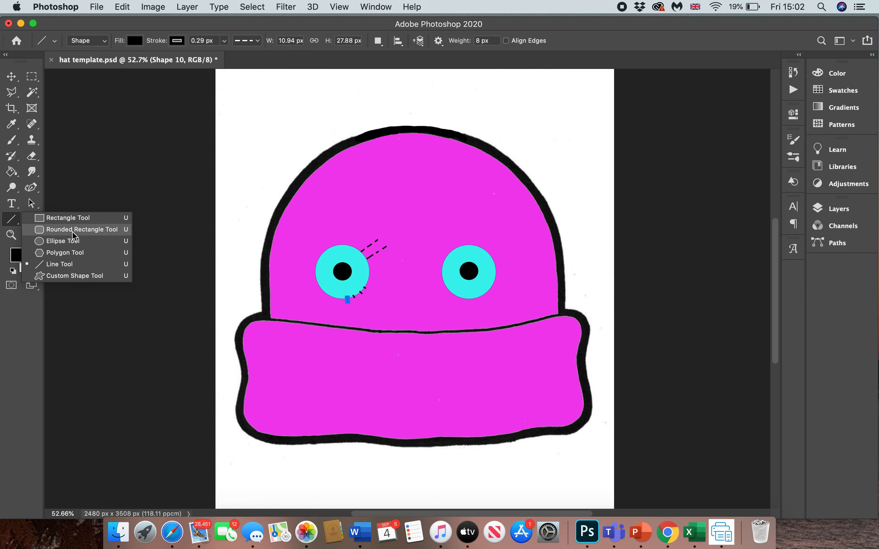
pyautogui.click(73, 230)
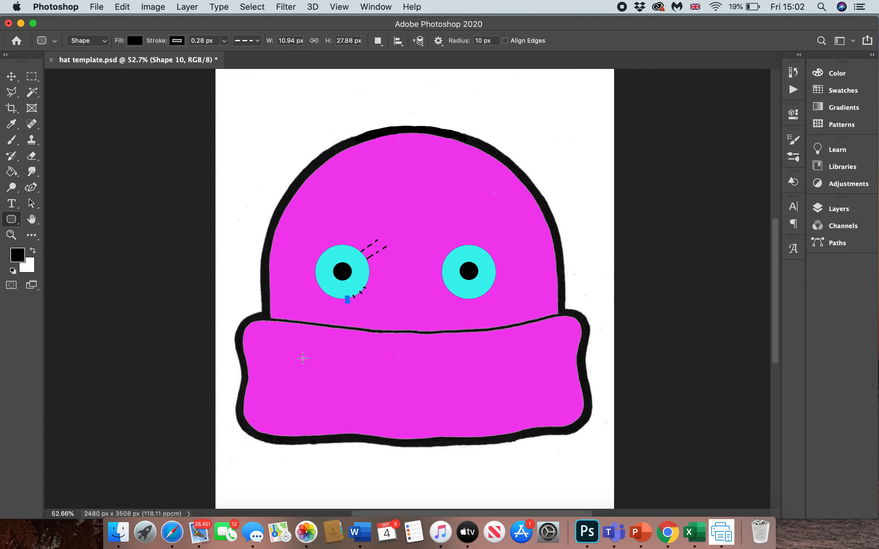
pyautogui.moveTo(318, 357); pyautogui.dragTo(499, 410)
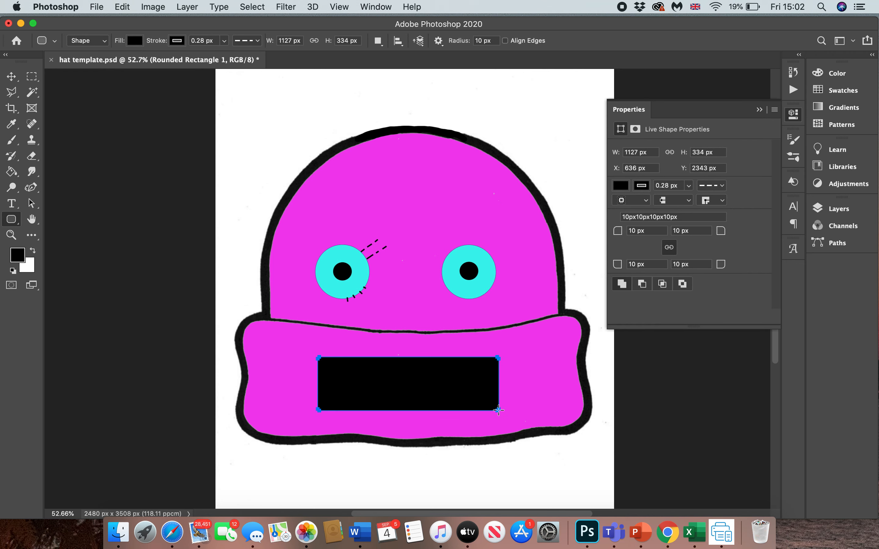
pyautogui.moveTo(498, 358); pyautogui.dragTo(489, 364)
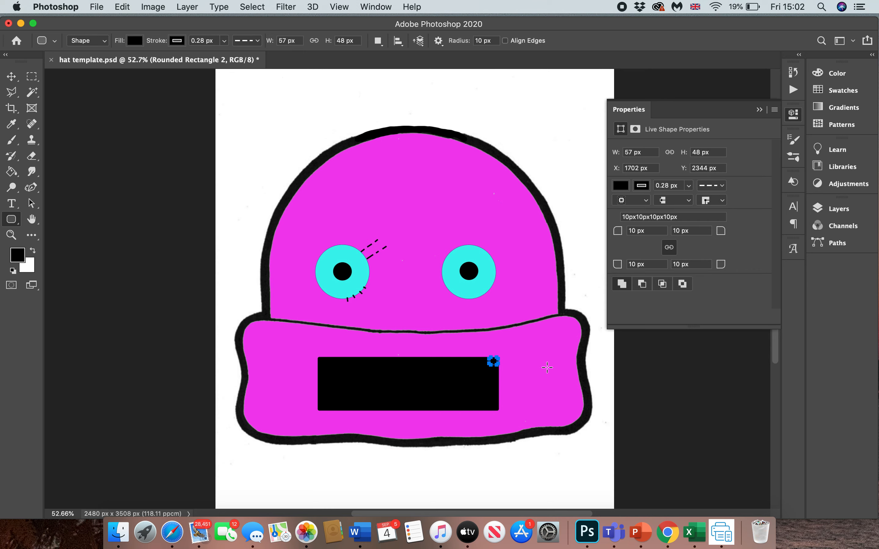
pyautogui.click(794, 75)
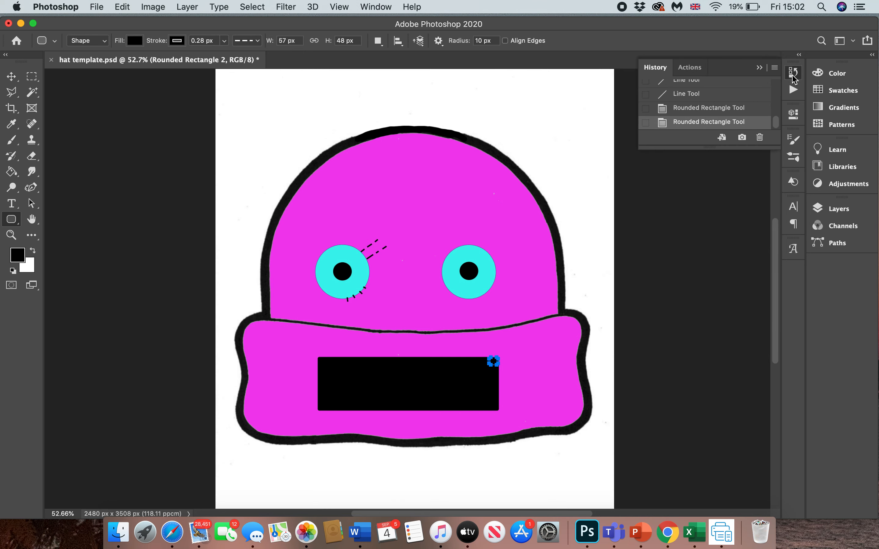
pyautogui.click(694, 97)
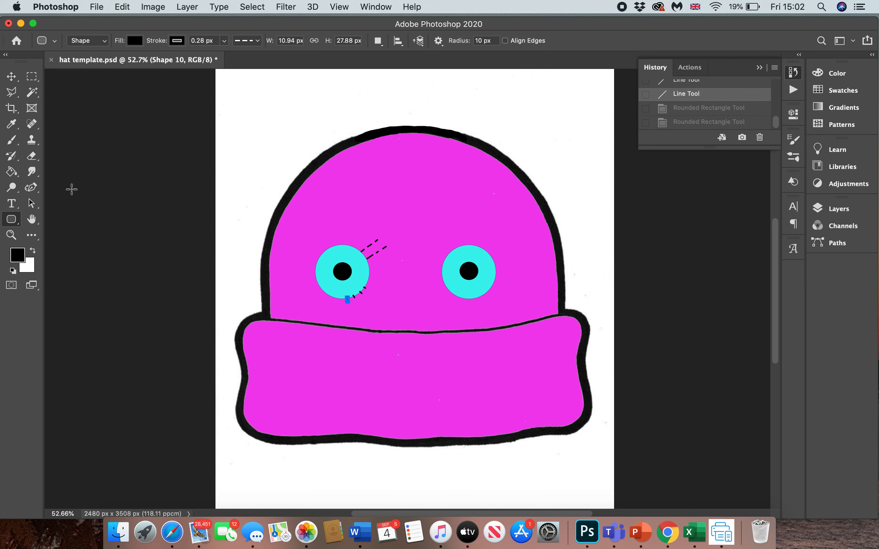
# - With the Curvature Pen tool, draw the rounded left end and long upper edge of a black mouth across the middle of the hat's brim
pyautogui.click(31, 188)
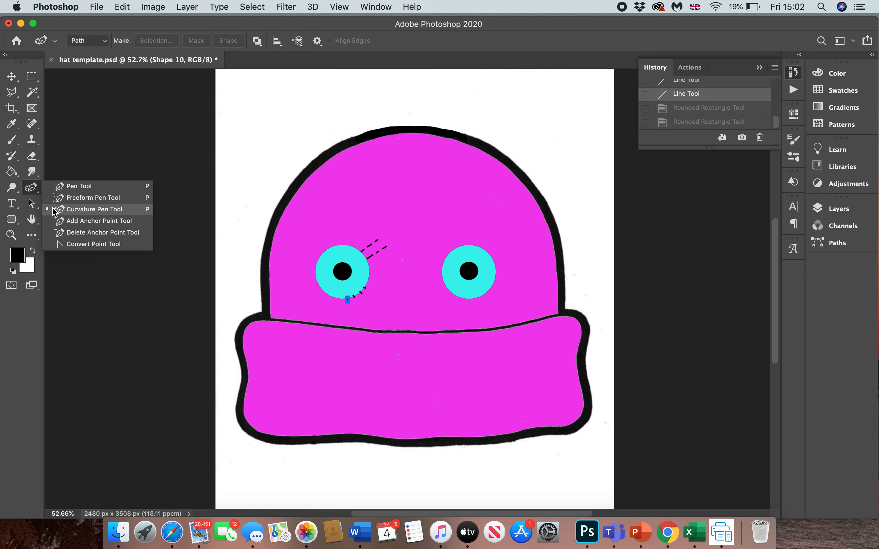
pyautogui.click(82, 198)
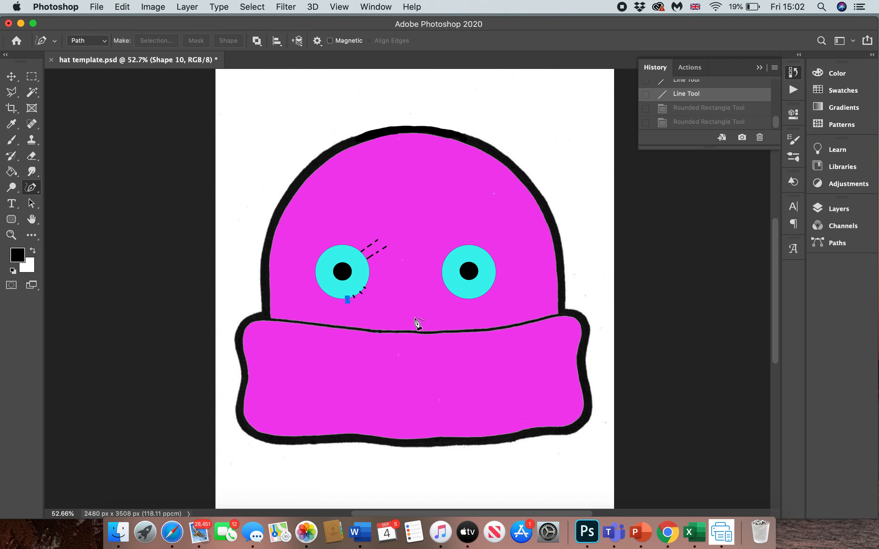
pyautogui.scroll(5, 418, 323)
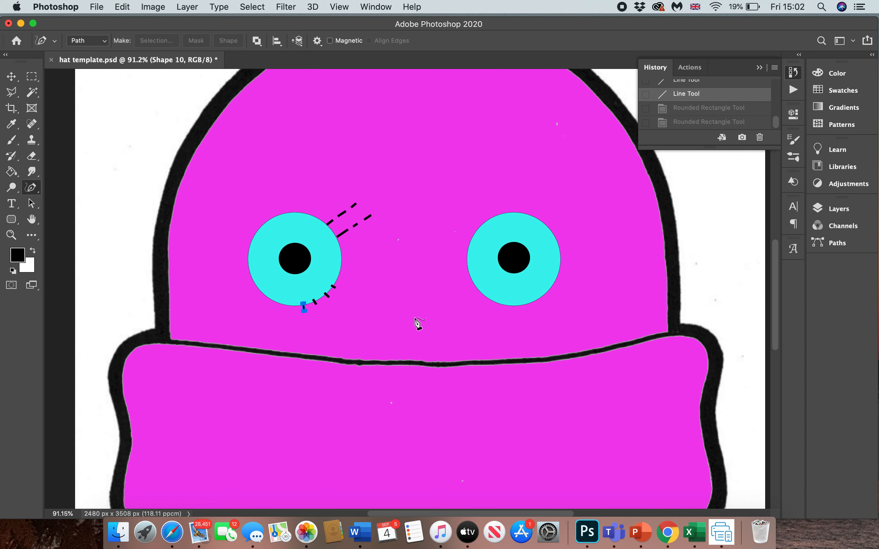
pyautogui.scroll(-3, 418, 324)
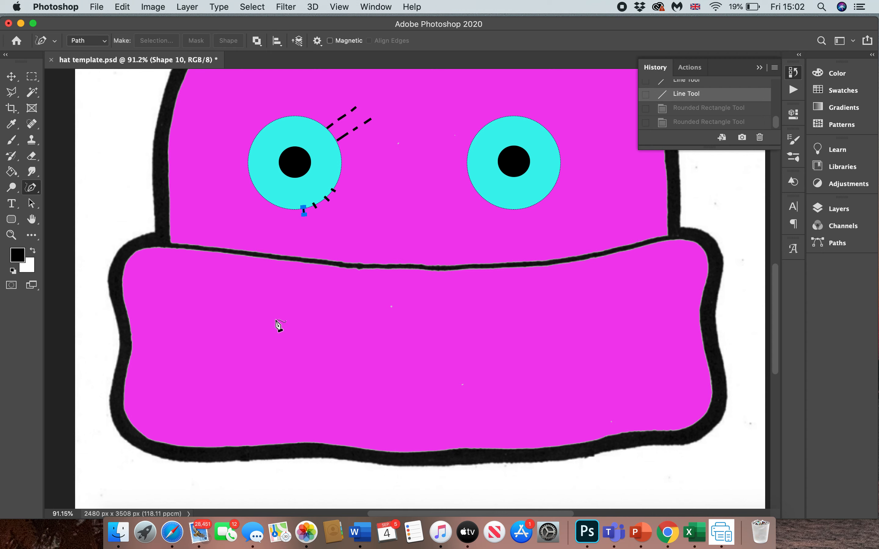
pyautogui.click(32, 188)
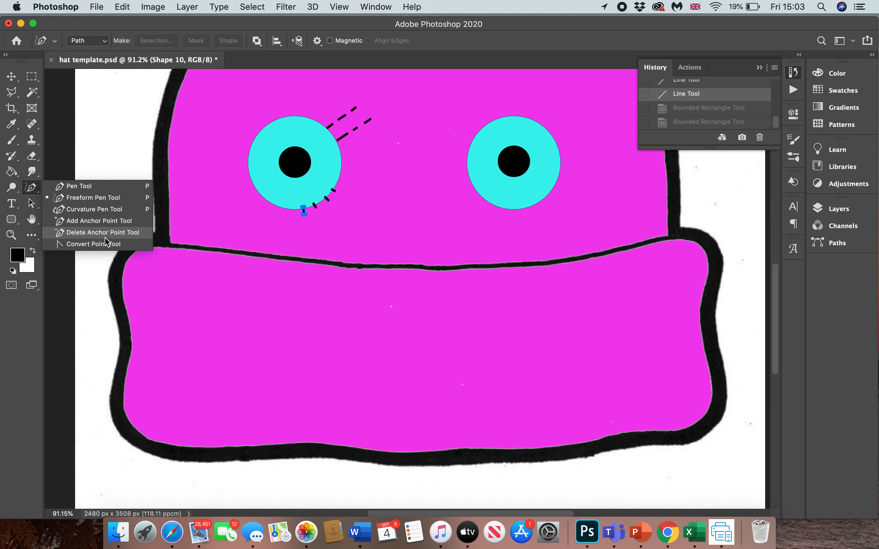
pyautogui.click(101, 210)
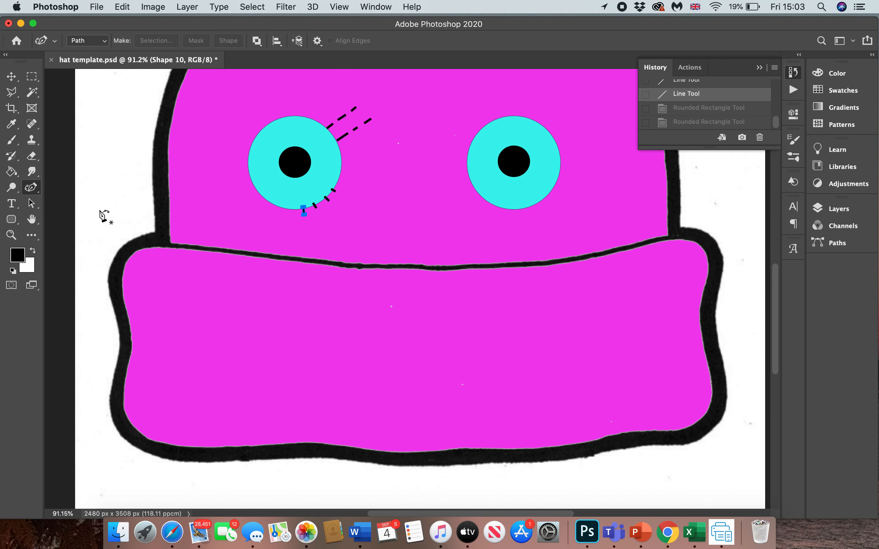
pyautogui.click(244, 352)
pyautogui.click(252, 331)
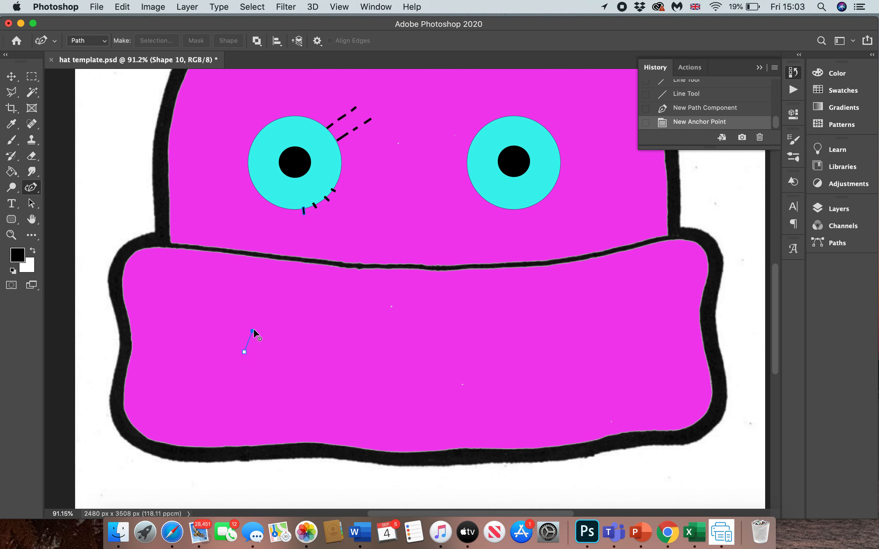
pyautogui.click(262, 322)
pyautogui.click(273, 316)
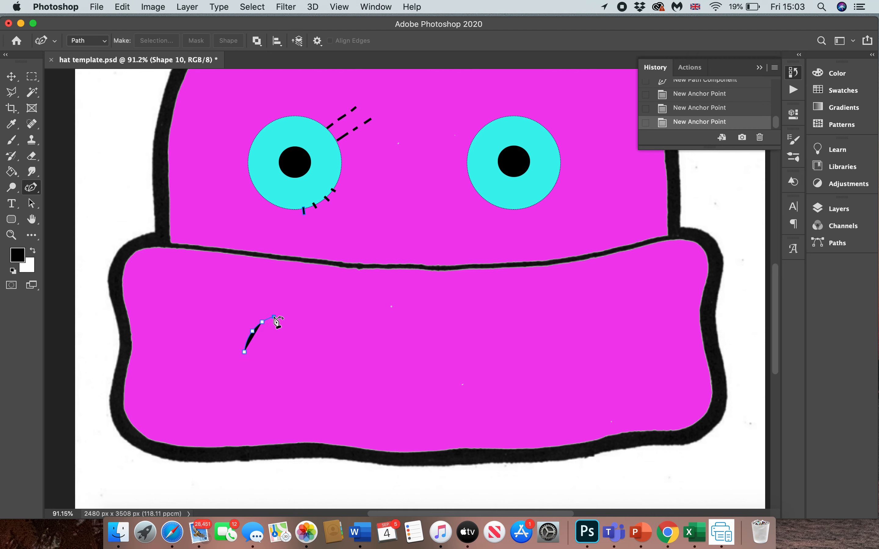
pyautogui.click(315, 315)
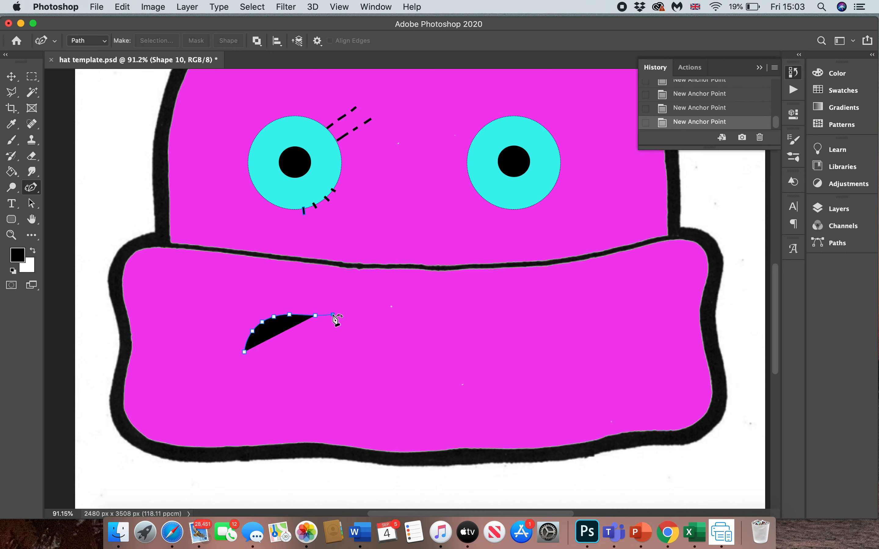
pyautogui.click(333, 314)
pyautogui.click(363, 316)
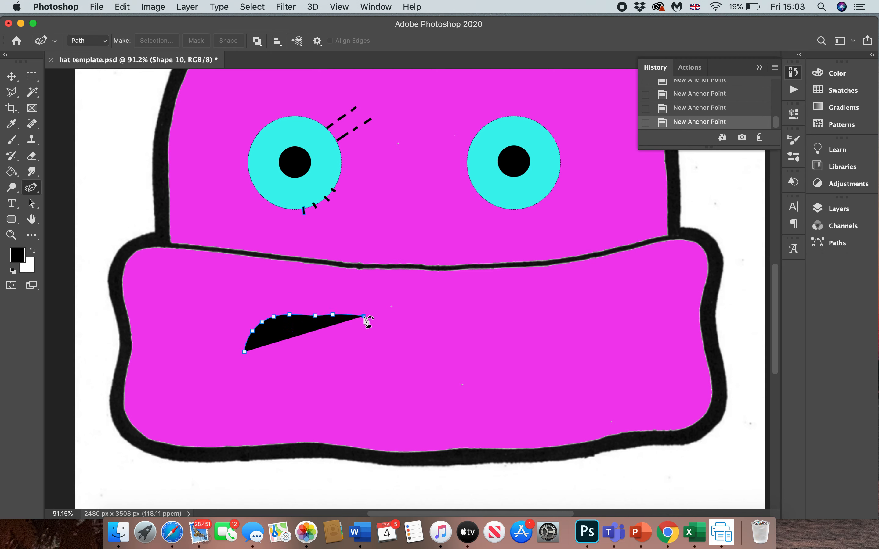
pyautogui.click(391, 316)
pyautogui.click(413, 318)
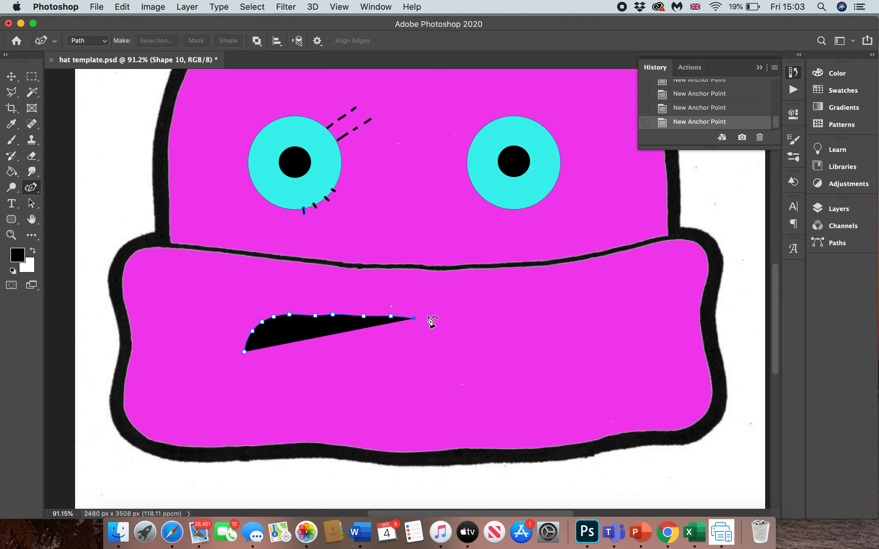
pyautogui.click(434, 317)
pyautogui.click(469, 323)
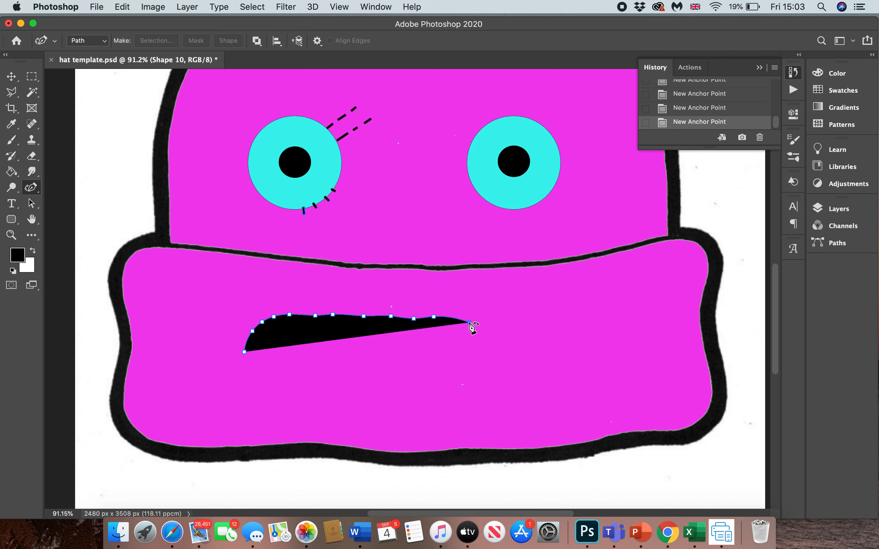
# - Continue the mouth outline around its rounded right end and back along the lower edge to the starting end
pyautogui.click(476, 330)
pyautogui.click(486, 347)
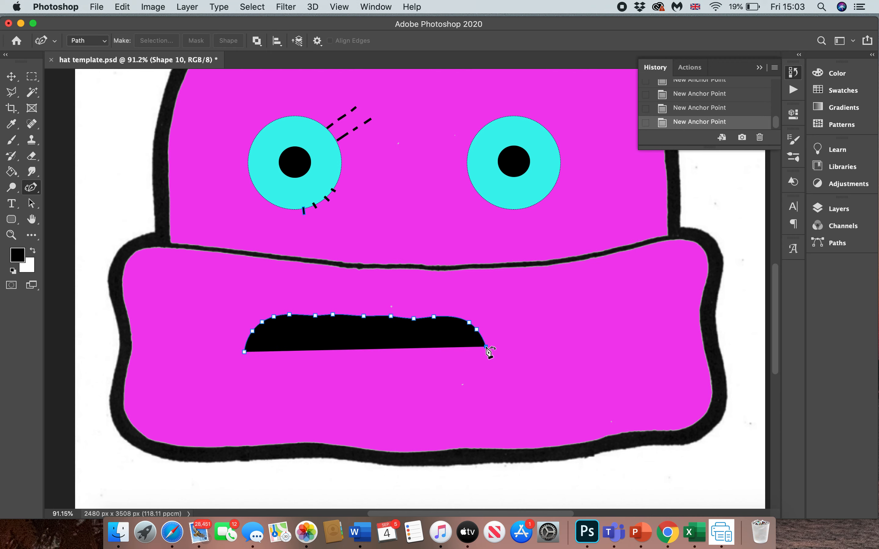
pyautogui.click(487, 361)
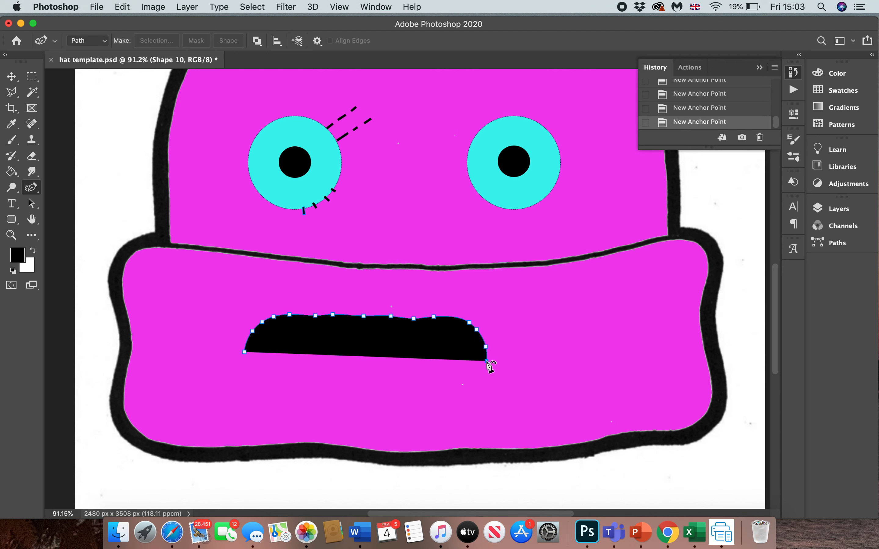
pyautogui.click(479, 376)
pyautogui.click(469, 381)
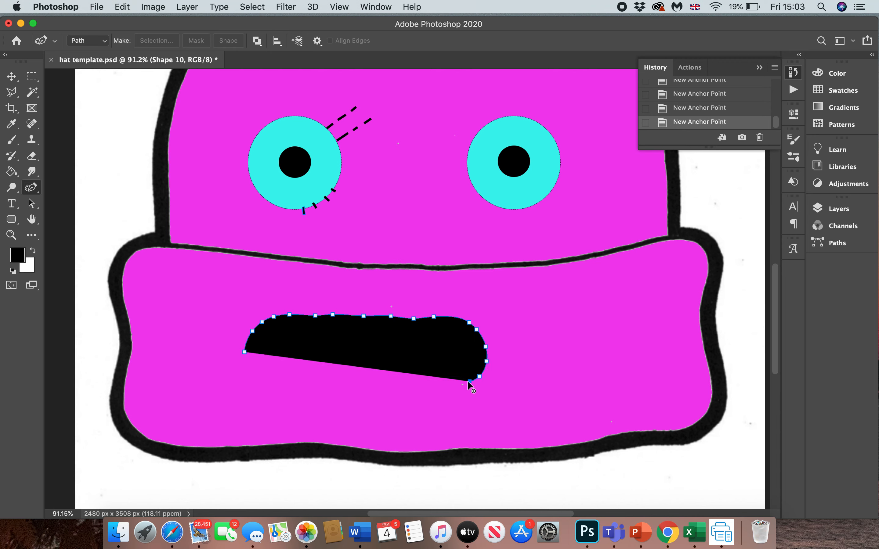
pyautogui.click(445, 385)
pyautogui.click(408, 384)
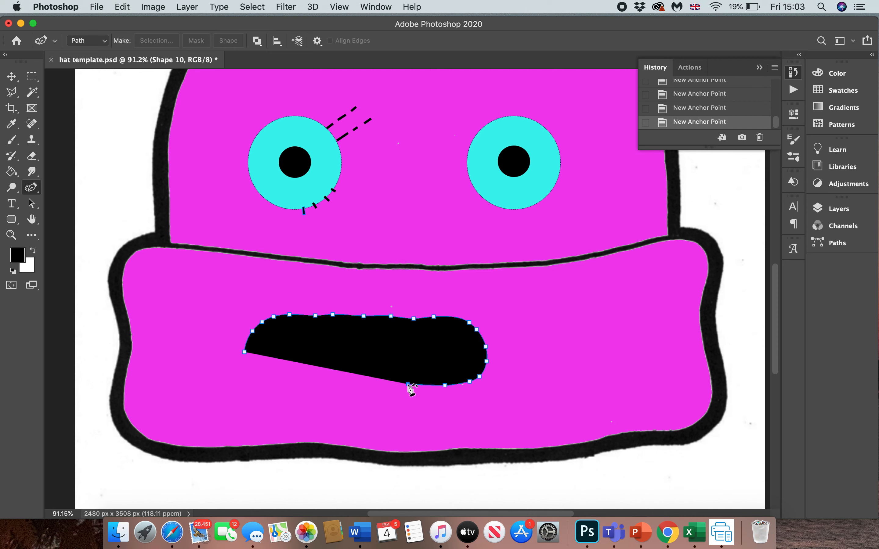
pyautogui.click(378, 382)
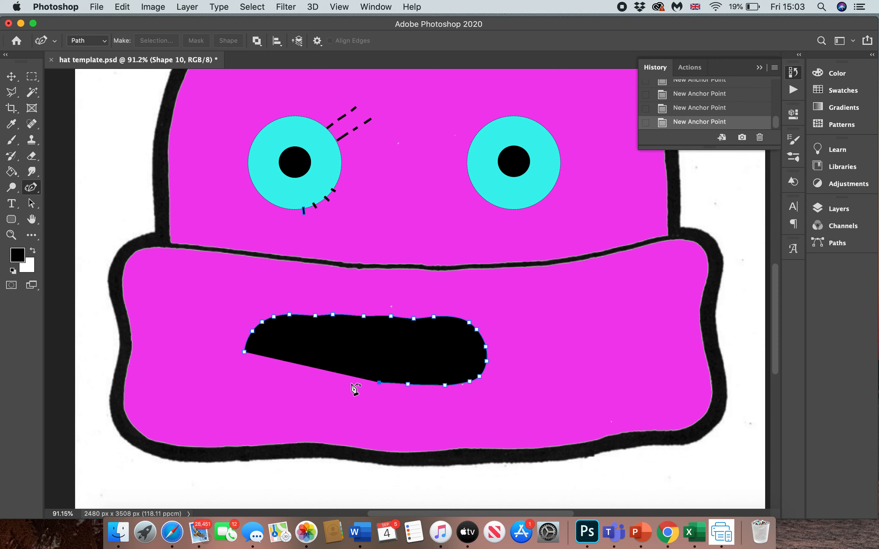
pyautogui.click(324, 379)
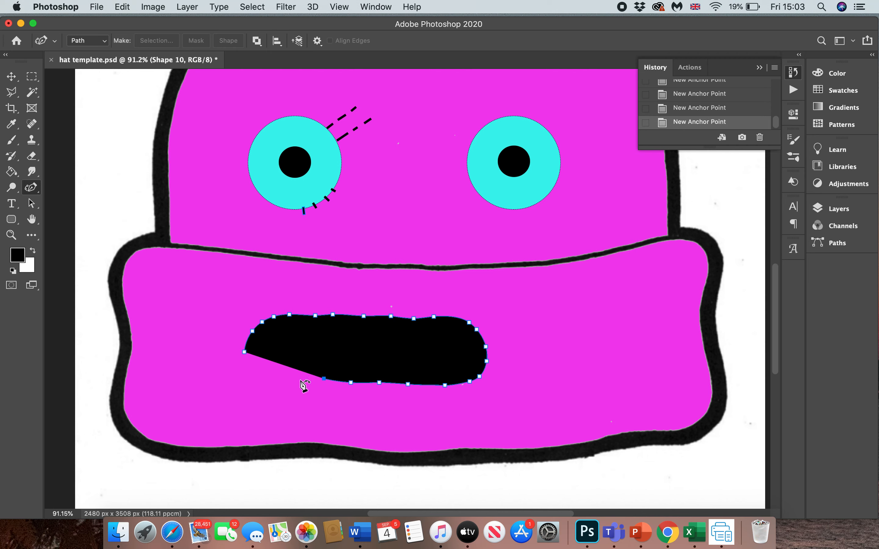
pyautogui.click(300, 372)
pyautogui.click(279, 371)
pyautogui.click(262, 368)
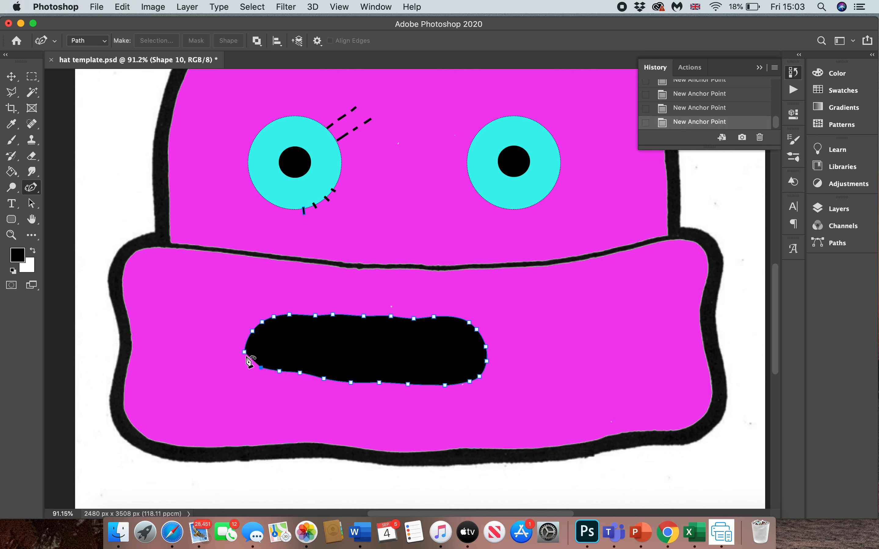
pyautogui.click(249, 360)
# - Smooth the mouth outline by moving anchor points slightly outward along the lower-left and upper edges
pyautogui.moveTo(278, 370); pyautogui.dragTo(279, 375)
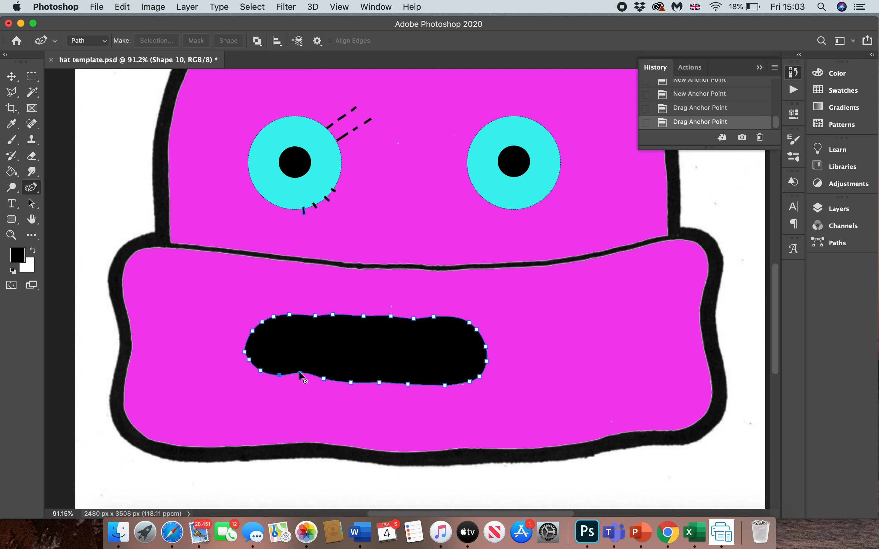
pyautogui.moveTo(299, 376); pyautogui.dragTo(277, 378)
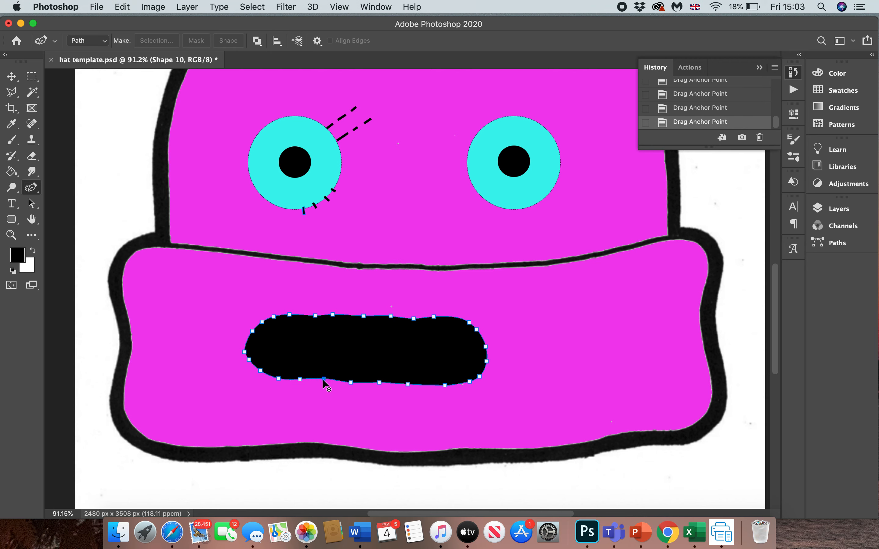
pyautogui.moveTo(322, 380); pyautogui.dragTo(323, 383)
pyautogui.scroll(3, 323, 383)
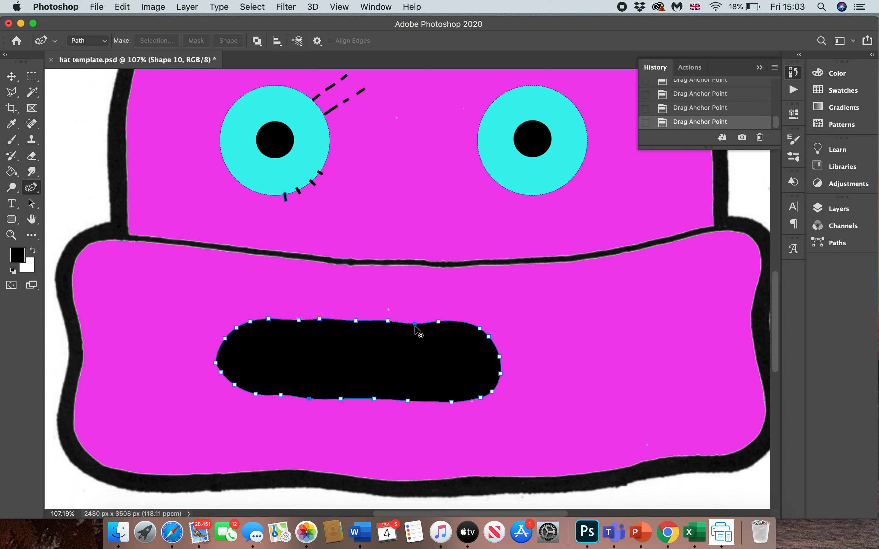
pyautogui.moveTo(414, 323); pyautogui.dragTo(416, 319)
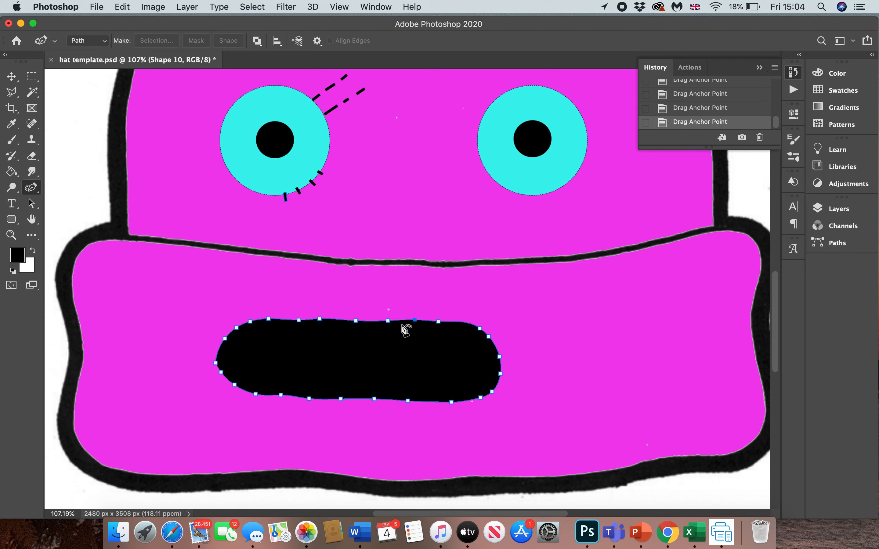
pyautogui.moveTo(356, 321); pyautogui.dragTo(356, 318)
pyautogui.moveTo(298, 321); pyautogui.dragTo(249, 319)
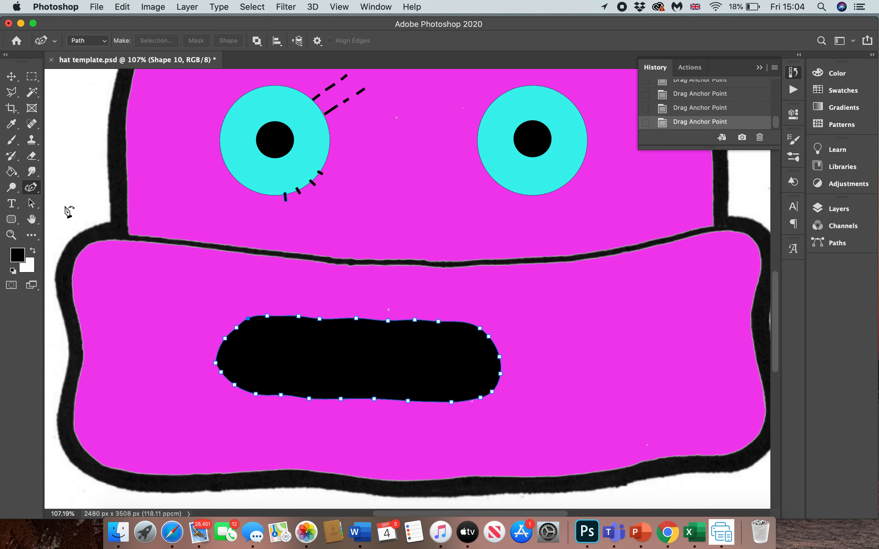
# - Set the foreground colour to light pink f379e3 for the Paint Bucket tool
pyautogui.click(11, 174)
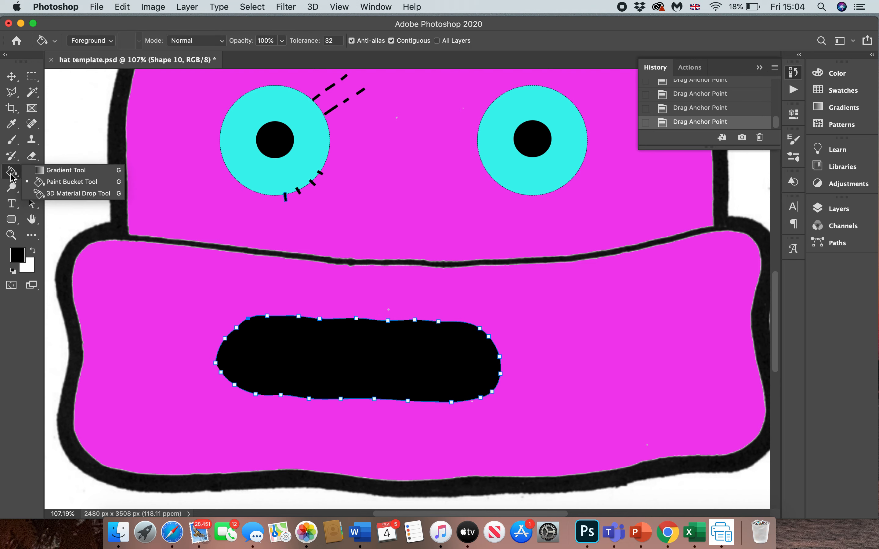
pyautogui.click(16, 256)
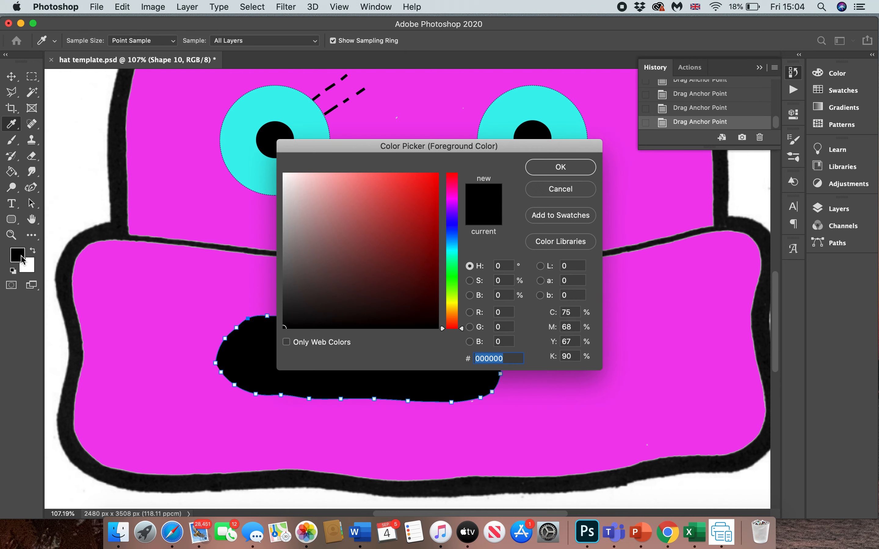
pyautogui.click(452, 199)
pyautogui.moveTo(453, 198); pyautogui.dragTo(453, 196)
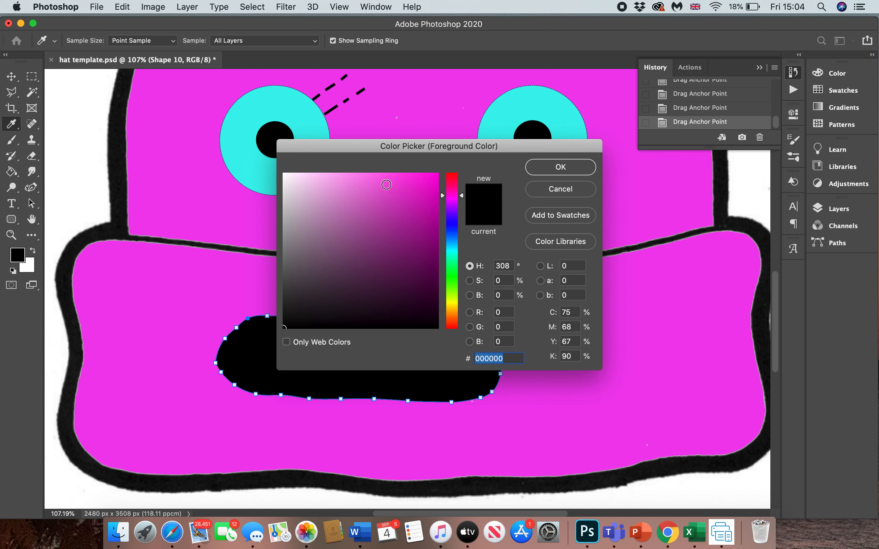
pyautogui.click(361, 180)
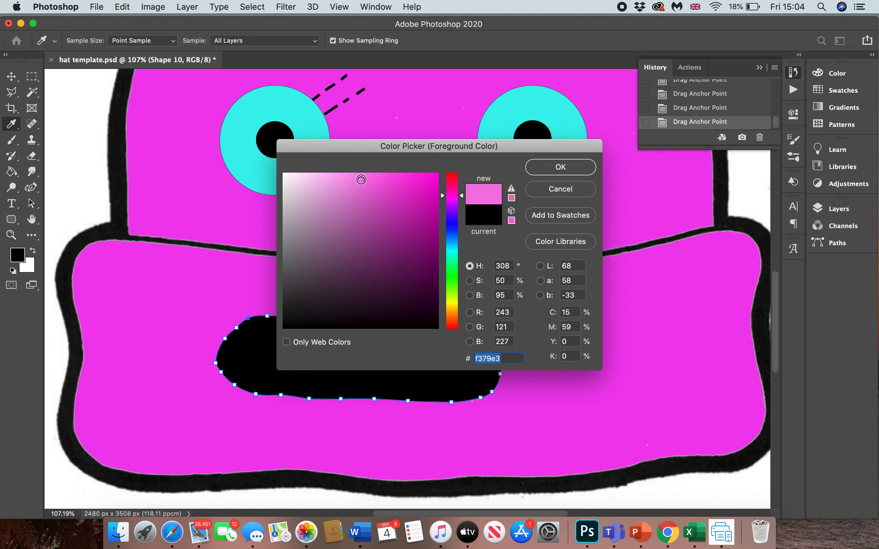
pyautogui.click(560, 167)
# - Rasterize the mouth's shape layer and fill the mouth with the light pink foreground colour using the Paint Bucket
pyautogui.press('g')
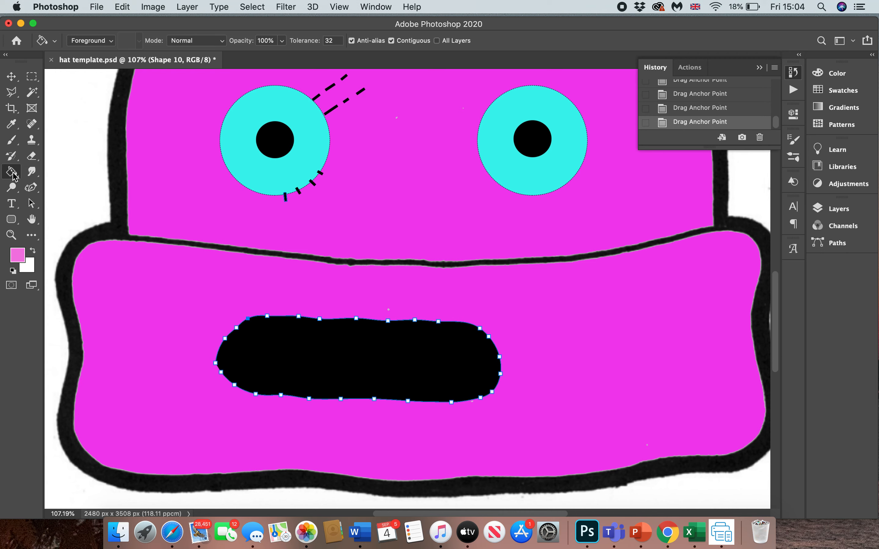
pyautogui.click(11, 78)
pyautogui.click(357, 360)
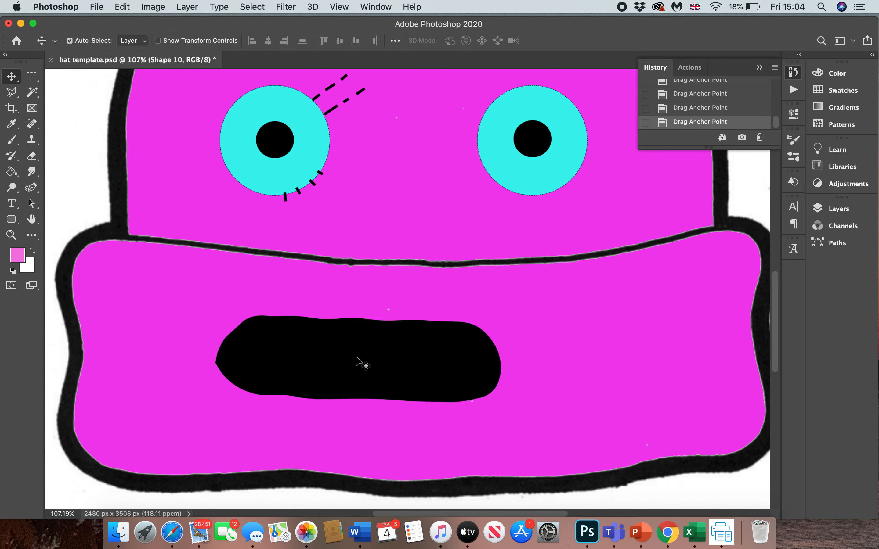
pyautogui.click(11, 171)
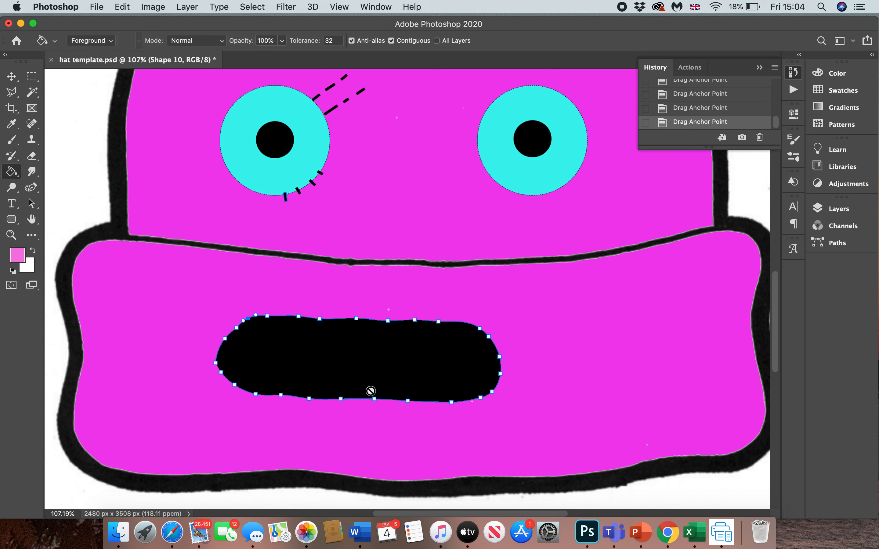
pyautogui.click(373, 378)
pyautogui.click(537, 191)
pyautogui.click(385, 378)
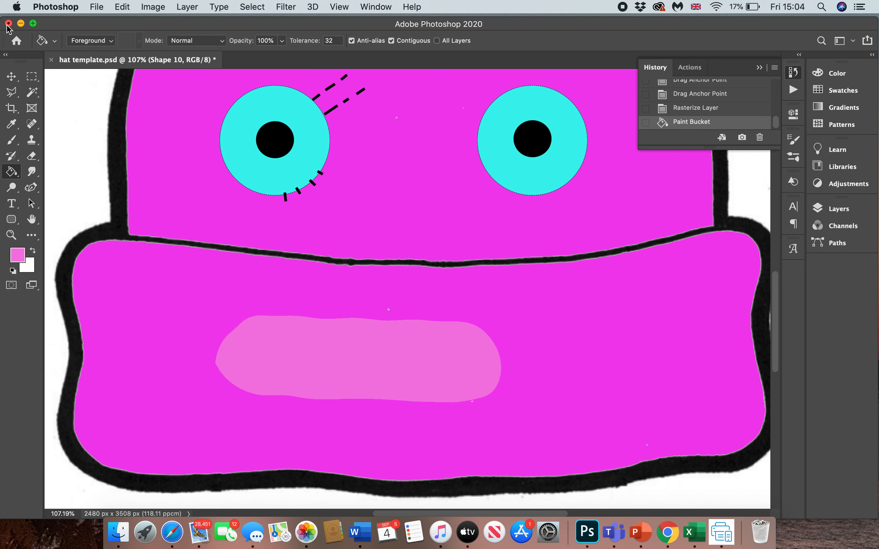
# - Move the pink mouth to the right so it sits centred on the brim below the eyes
pyautogui.click(11, 76)
pyautogui.moveTo(354, 345); pyautogui.dragTo(422, 347)
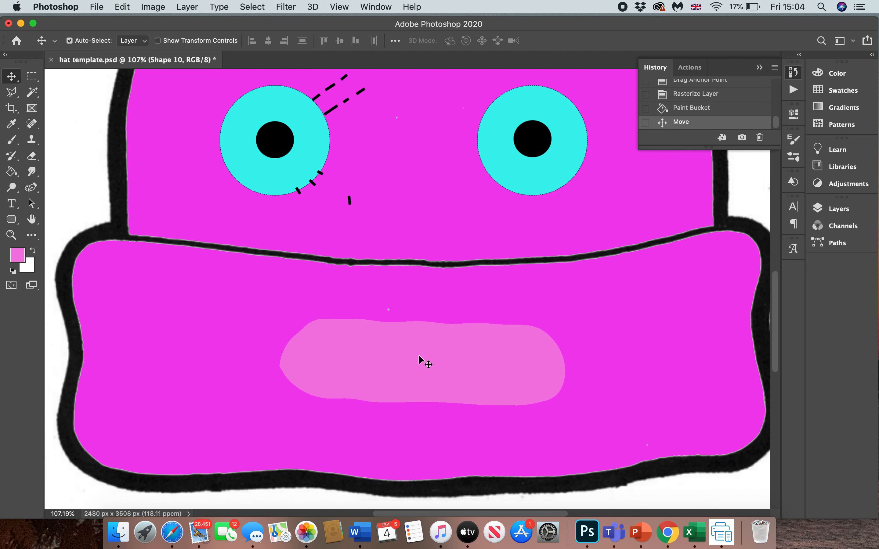
pyautogui.scroll(-5, 418, 355)
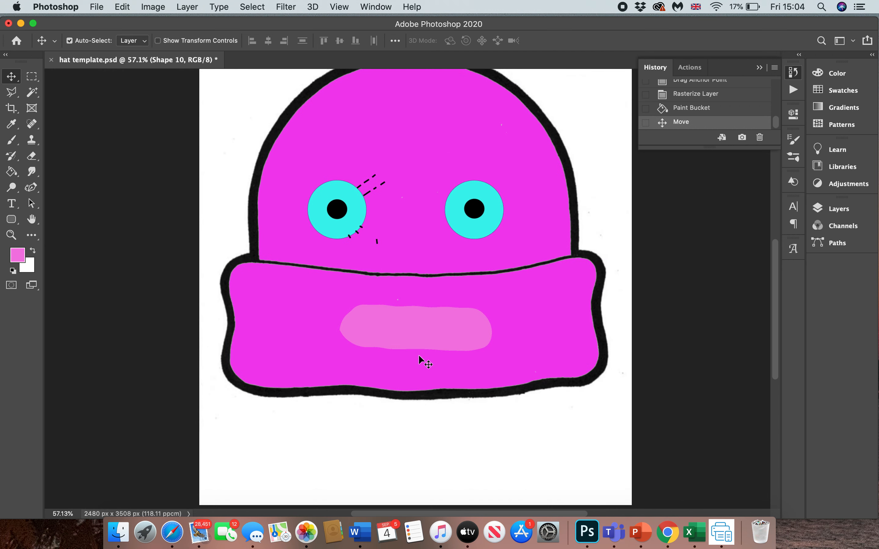
pyautogui.scroll(-2, 418, 355)
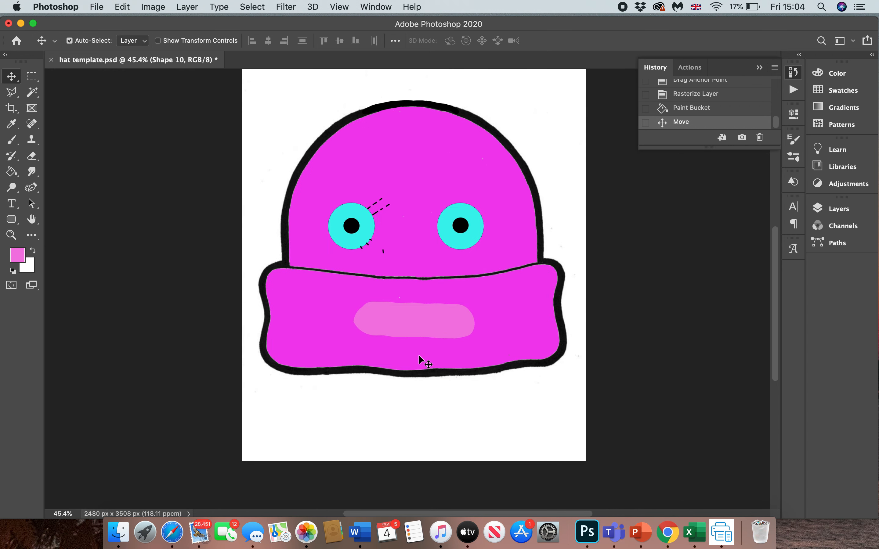